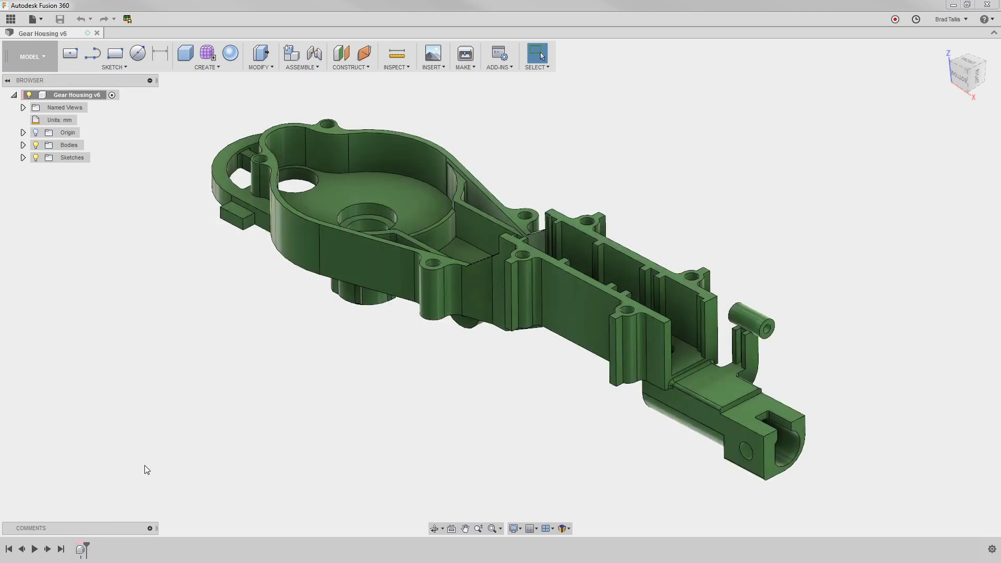
From the 01Ribs view, select the thin rib's four faces and delete them.
{"action": "left_click", "coordinate": [23, 108]}
{"action": "double_click", "coordinate": [65, 170]}
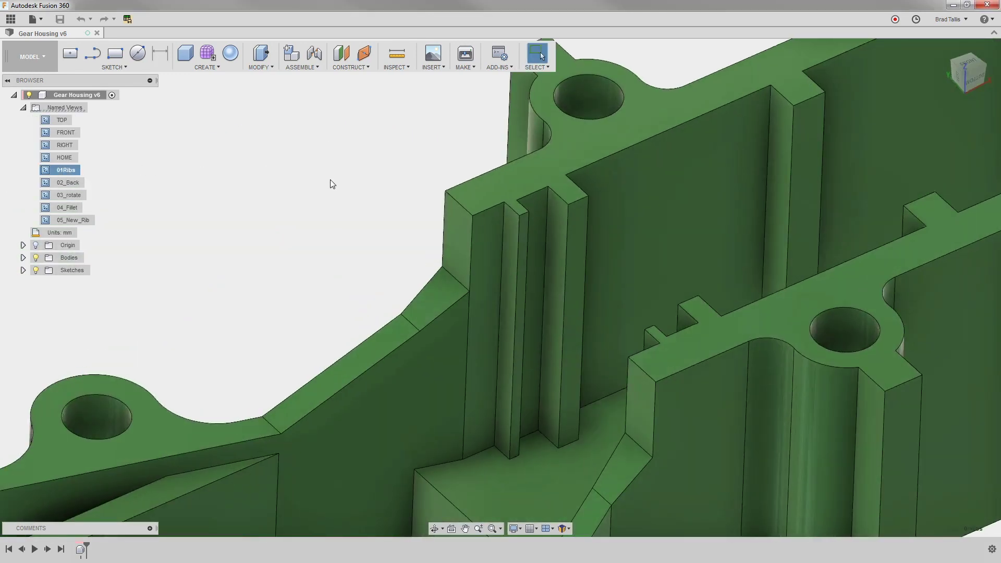
{"action": "left_click", "coordinate": [511, 226]}
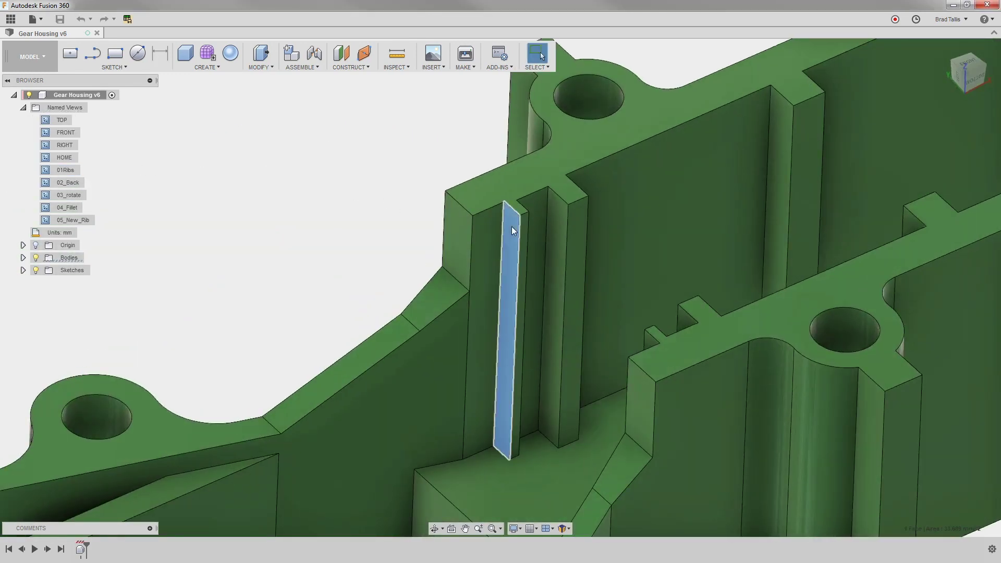
{"action": "left_click", "coordinate": [524, 225], "text": "ctrl"}
{"action": "left_click_drag", "start_coordinate": [526, 225], "coordinate": [537, 254], "text": "ctrl"}
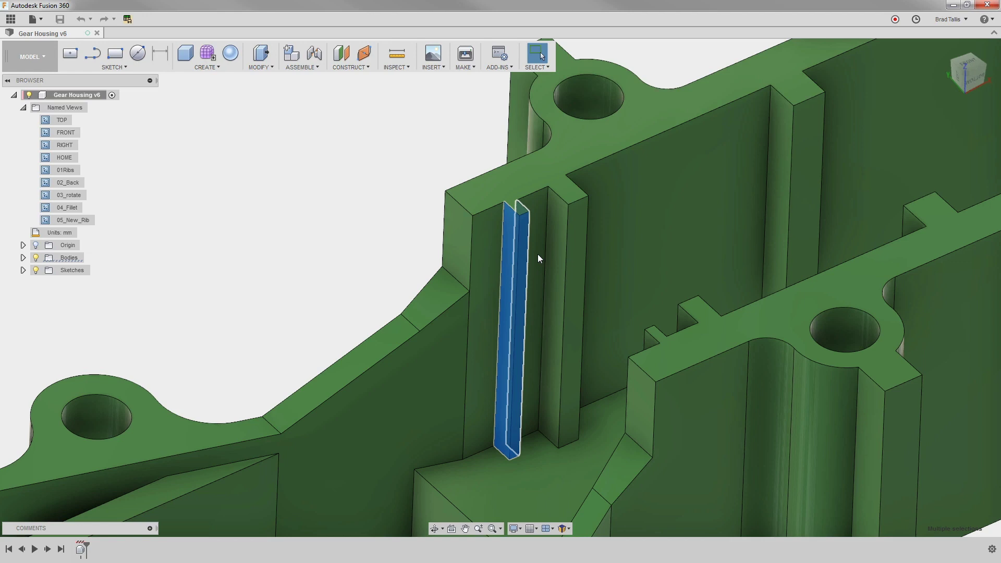
{"action": "left_click", "coordinate": [535, 211], "text": "ctrl"}
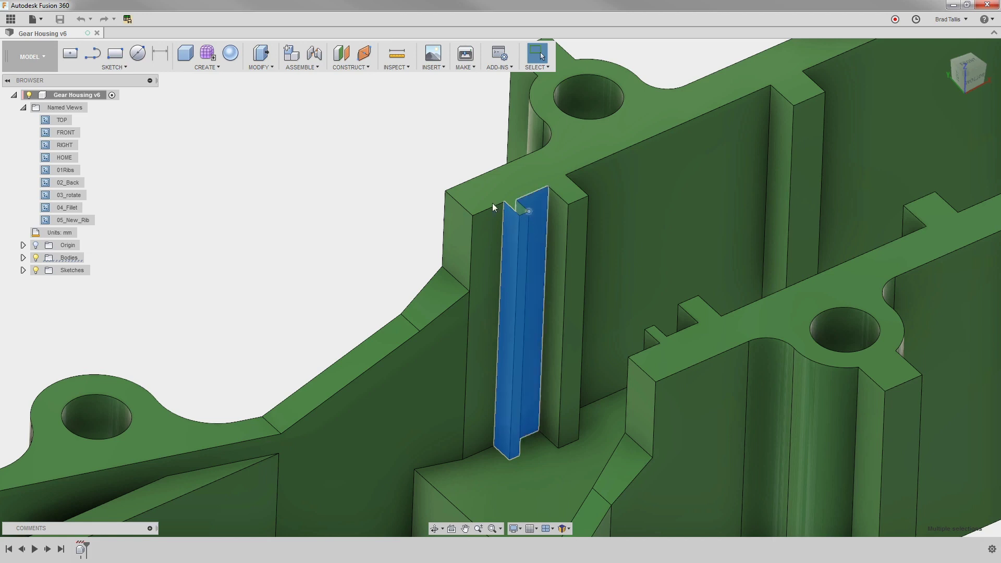
{"action": "right_click", "coordinate": [399, 166]}
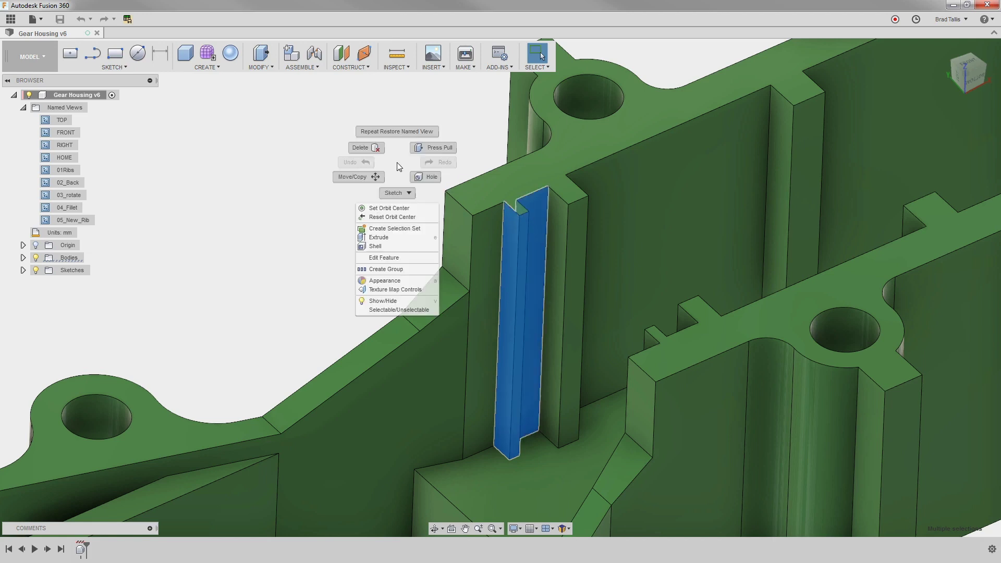
{"action": "left_click", "coordinate": [368, 149]}
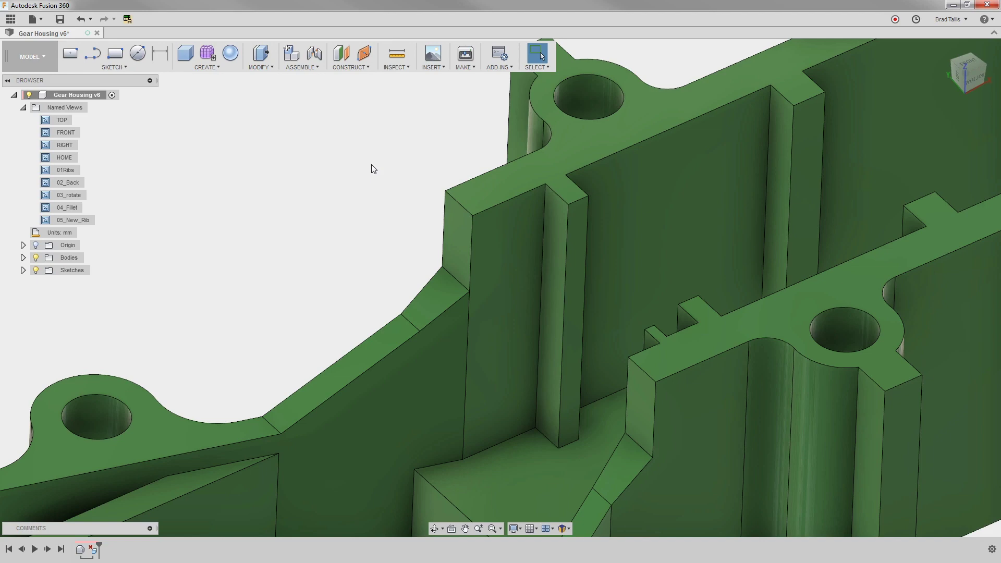
Delete the four faces of the second twin rib with the Delete Face tool.
{"action": "middle_click_drag", "start_coordinate": [371, 164], "coordinate": [766, 170], "text": "shift"}
{"action": "scroll", "coordinate": [798, 149], "scroll_direction": "up", "scroll_amount": 5}
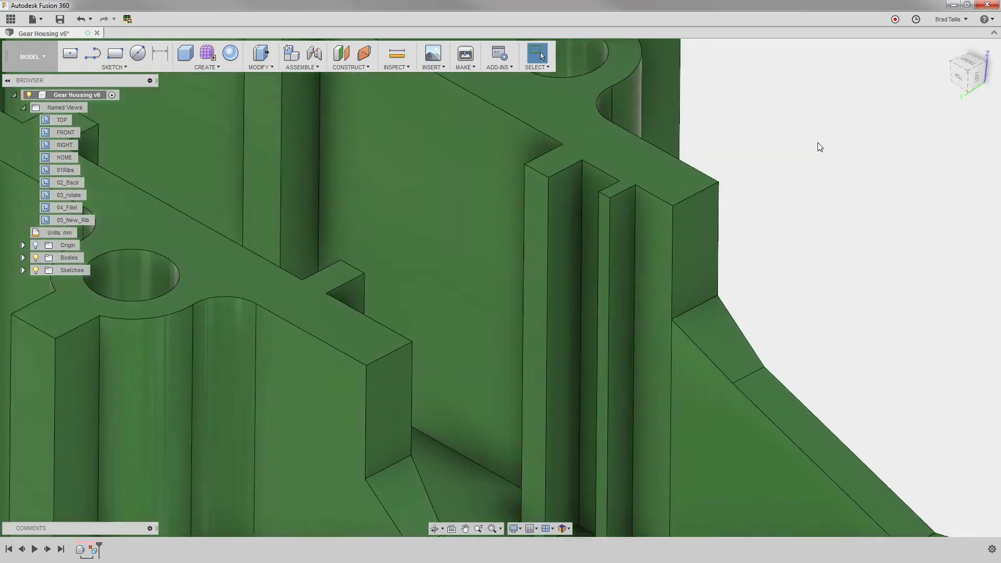
{"action": "right_click", "coordinate": [828, 126]}
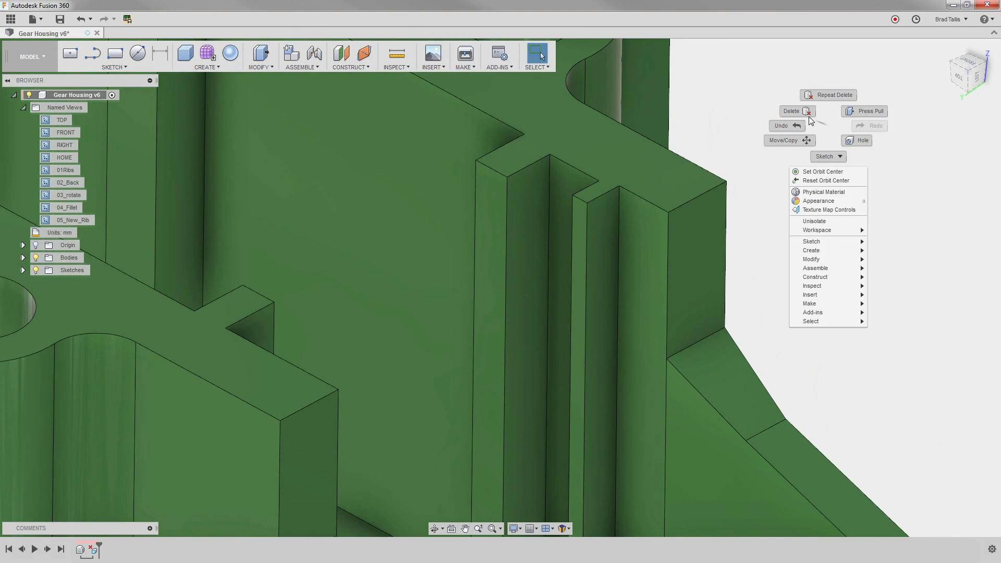
{"action": "left_click", "coordinate": [791, 112]}
{"action": "left_click", "coordinate": [597, 230]}
{"action": "left_click", "coordinate": [580, 209]}
{"action": "left_click", "coordinate": [589, 245]}
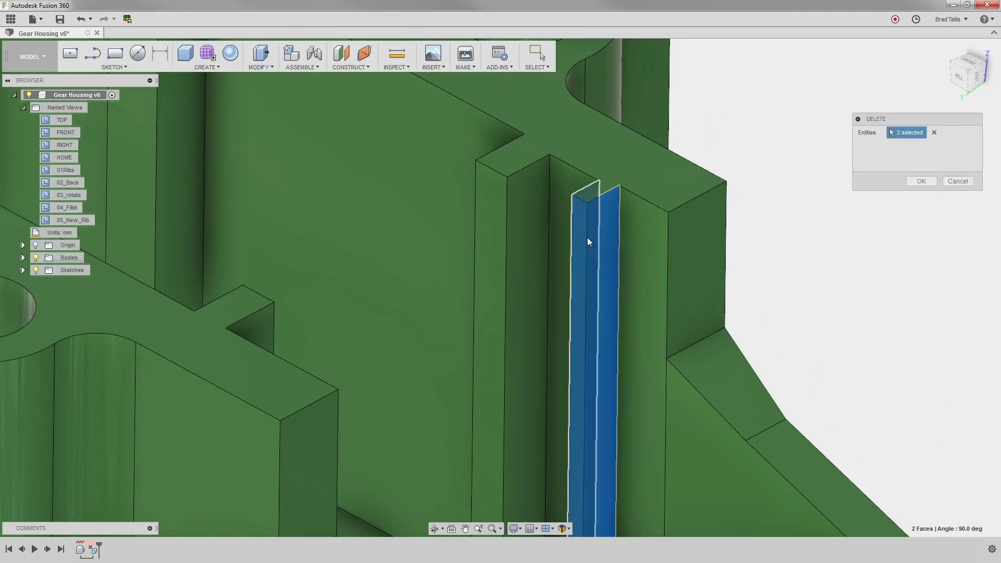
{"action": "left_click", "coordinate": [587, 188]}
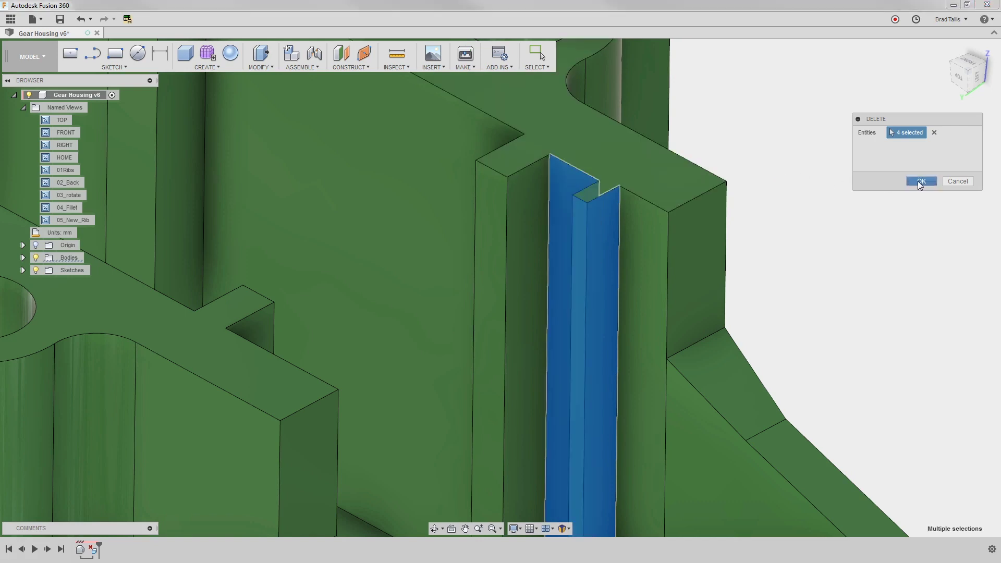
{"action": "left_click", "coordinate": [920, 181]}
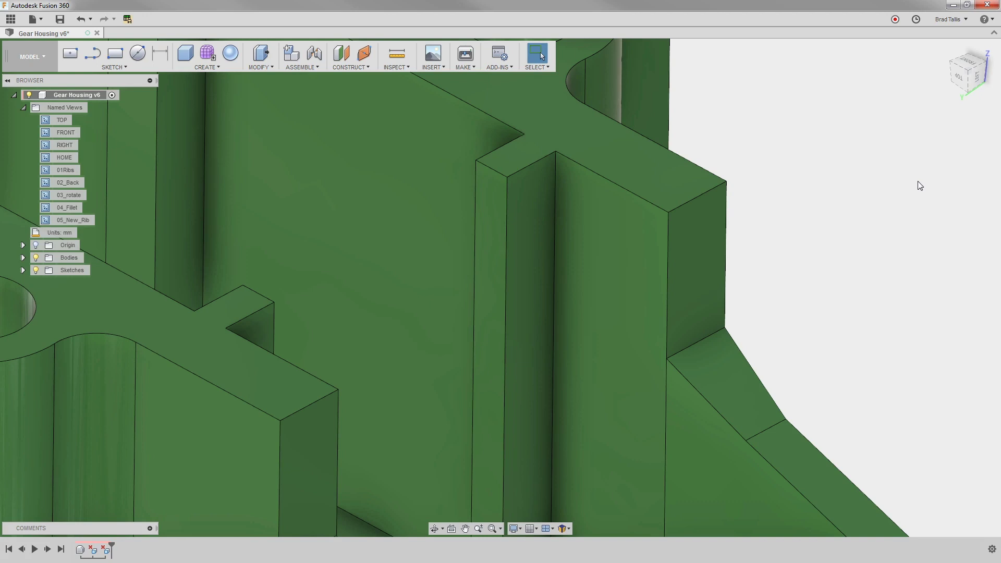
{"action": "scroll", "coordinate": [918, 181], "scroll_direction": "down", "scroll_amount": 5}
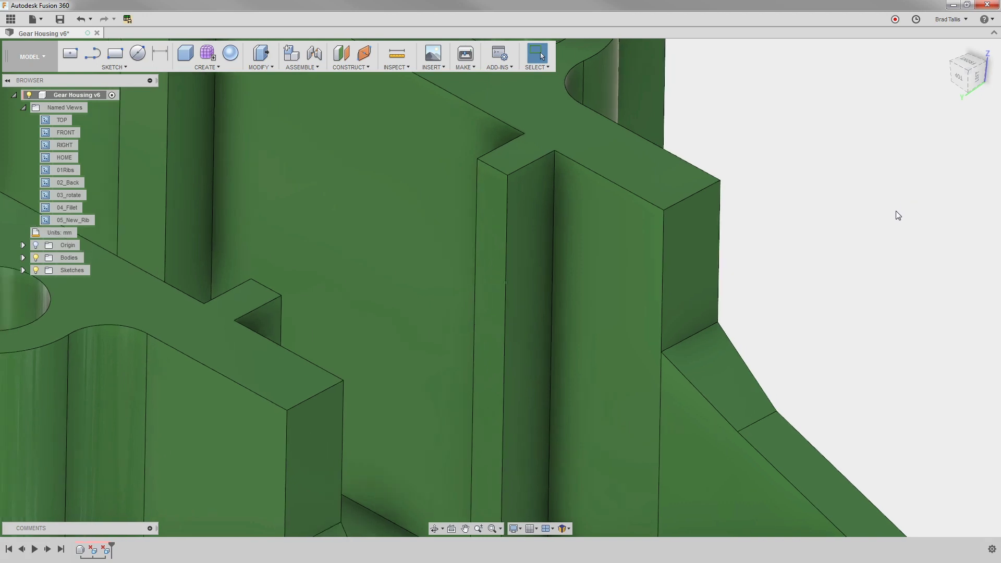
Measure the angle between the two slanted wall faces: 176.9 deg.
{"action": "scroll", "coordinate": [756, 221], "scroll_direction": "down", "scroll_amount": 2}
{"action": "left_click", "coordinate": [671, 199]}
{"action": "left_click", "coordinate": [634, 156]}
{"action": "left_click", "coordinate": [668, 127]}
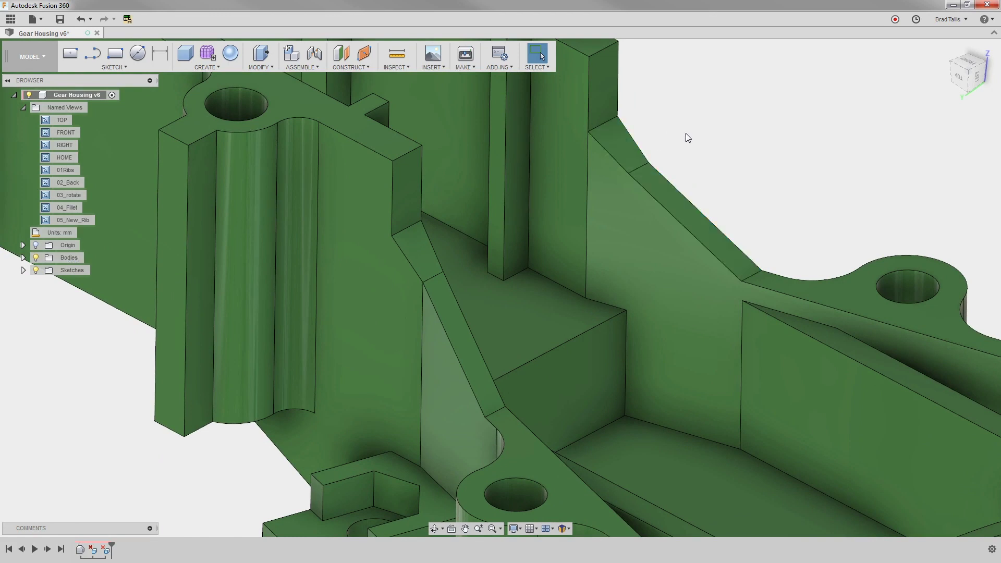
{"action": "left_click", "coordinate": [396, 53]}
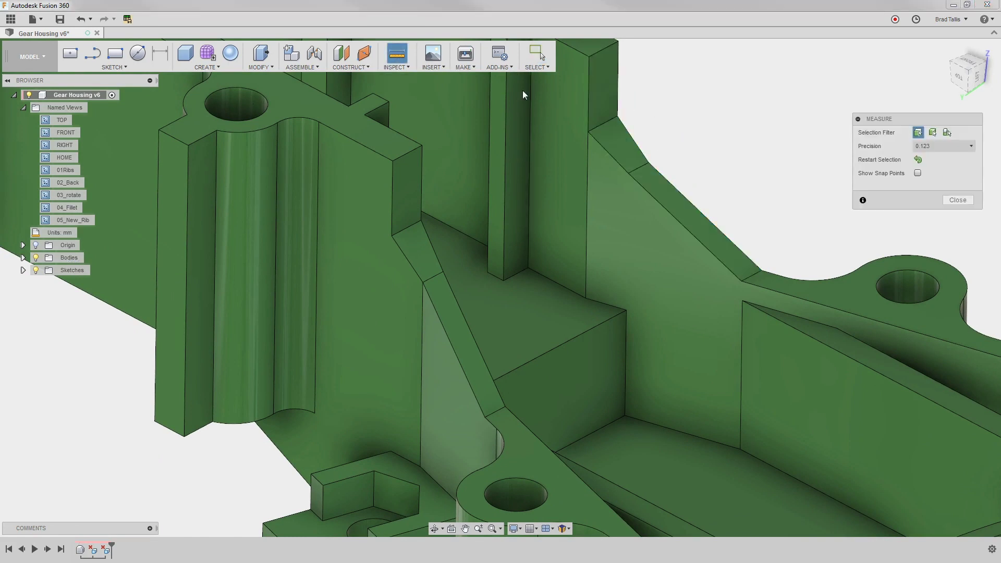
{"action": "left_click", "coordinate": [611, 136]}
{"action": "left_click", "coordinate": [649, 176]}
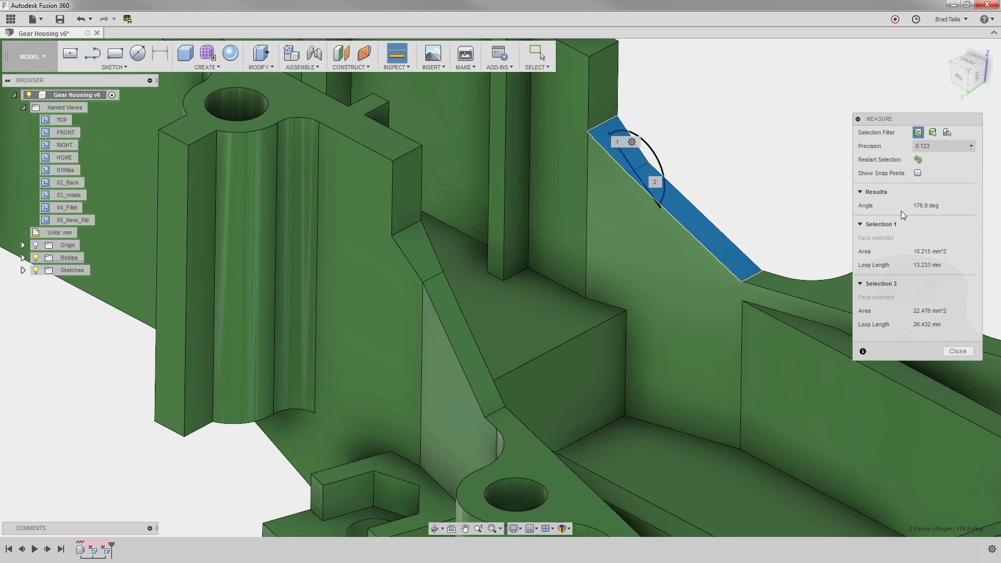
{"action": "left_click", "coordinate": [958, 351]}
Delete the upper slanted face so the slanted wall faces merge.
{"action": "left_click", "coordinate": [627, 146]}
{"action": "key", "text": "Delete"}
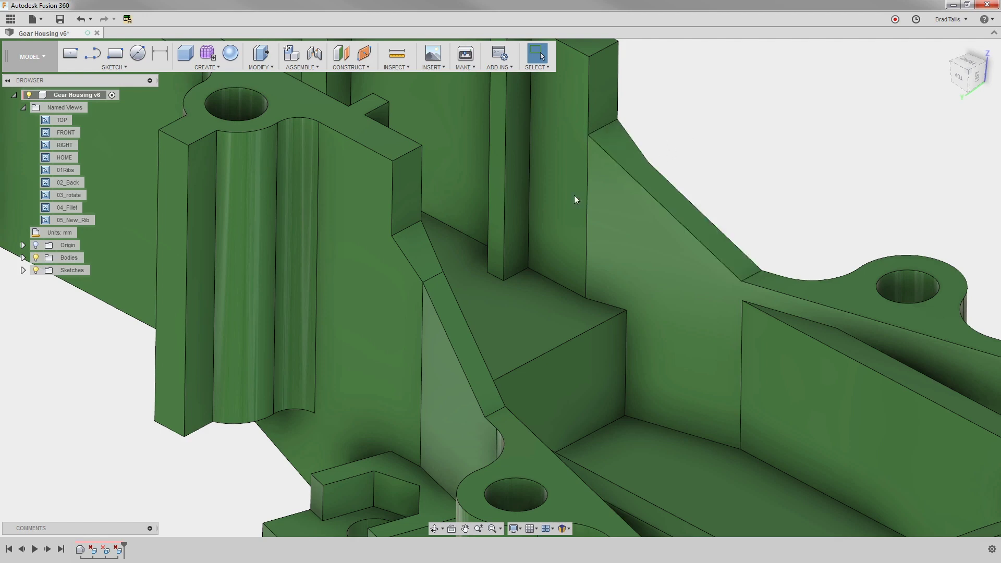
{"action": "left_click", "coordinate": [429, 252]}
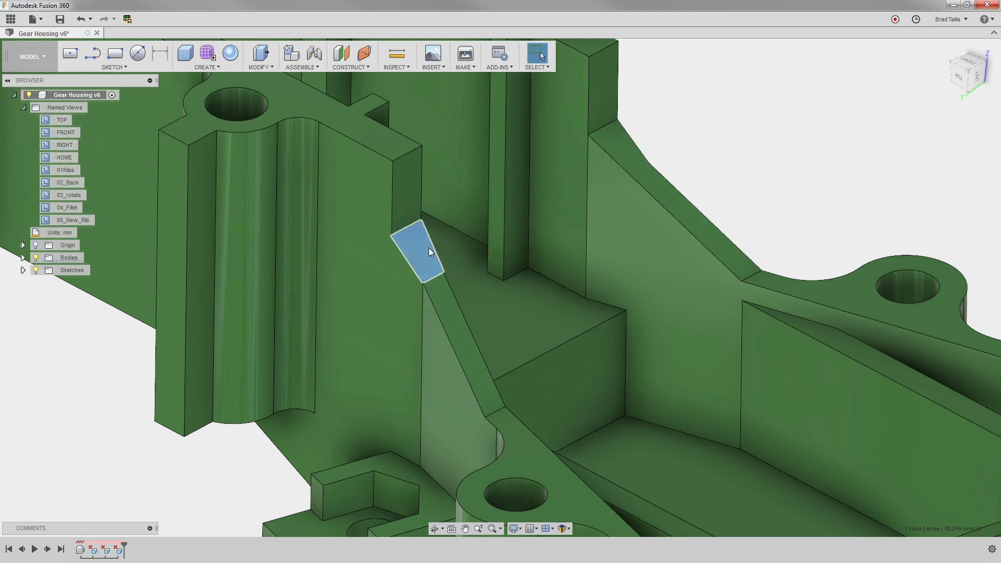
Delete the angled rib's small slanted face and switch to the 02_Back view.
{"action": "key", "text": "Delete"}
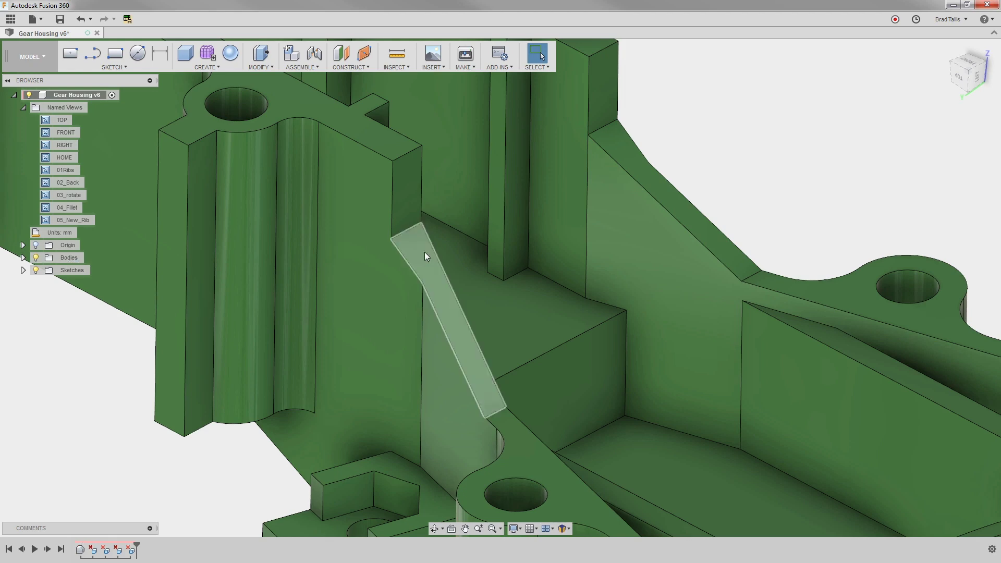
{"action": "scroll", "coordinate": [721, 132], "scroll_direction": "down", "scroll_amount": 5}
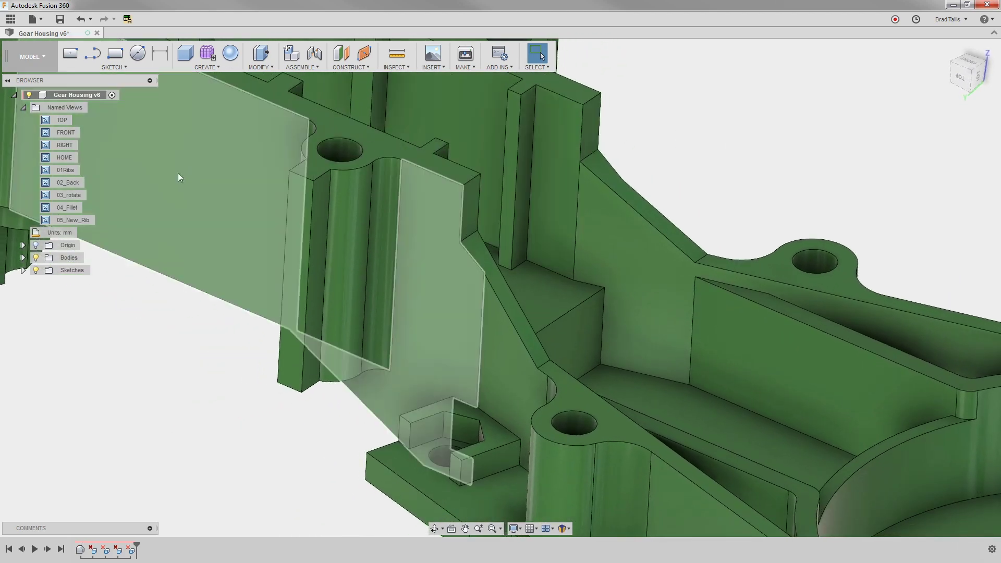
{"action": "double_click", "coordinate": [75, 183]}
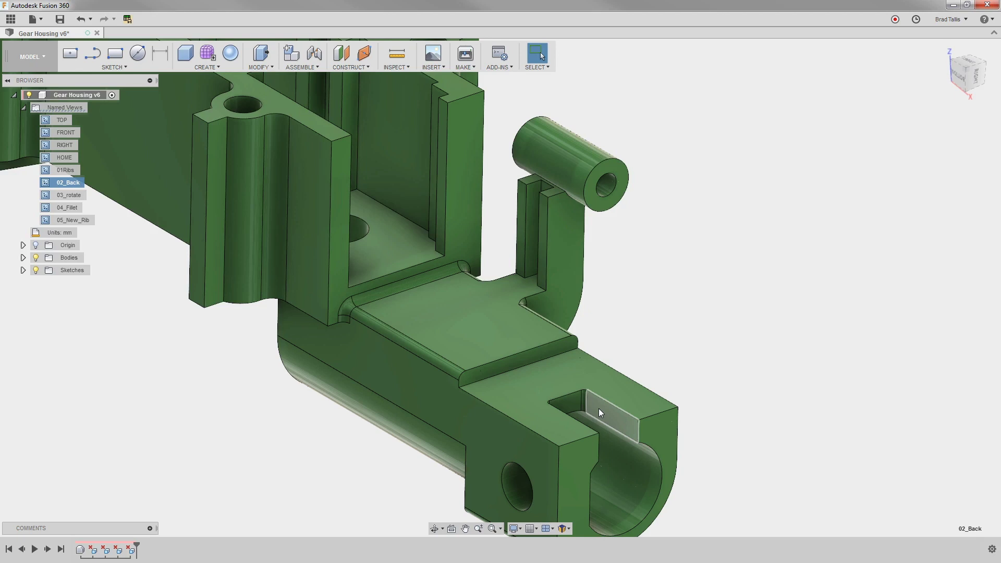
Delete the slotted end's raised top face together with its adjoining fillet face.
{"action": "left_click", "coordinate": [579, 369]}
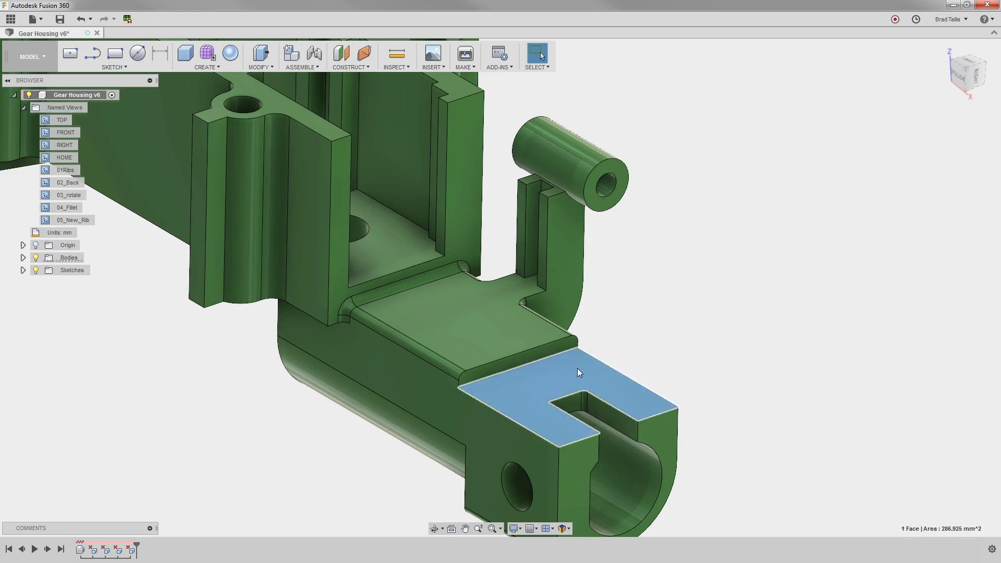
{"action": "left_click", "coordinate": [552, 352]}
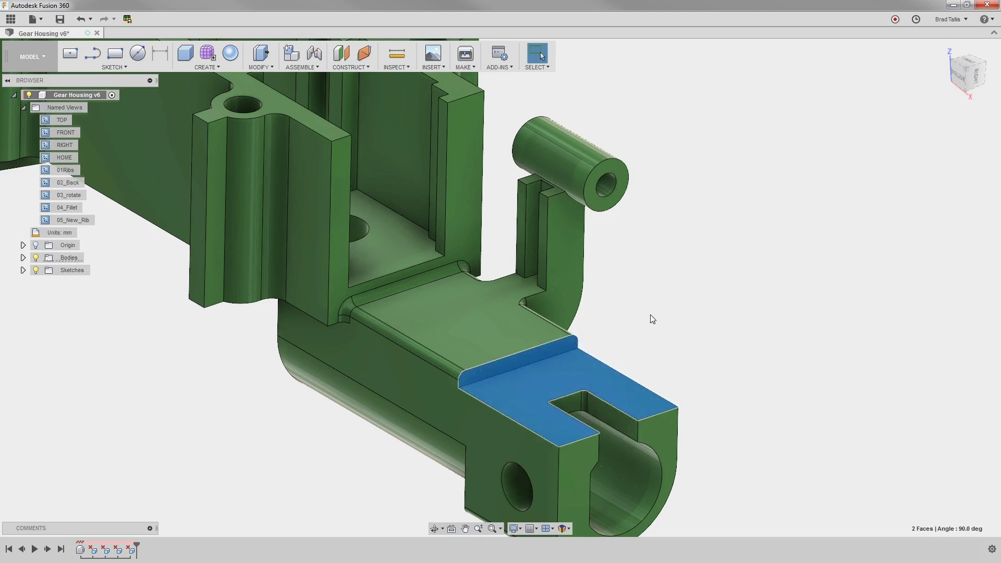
{"action": "right_click", "coordinate": [649, 315]}
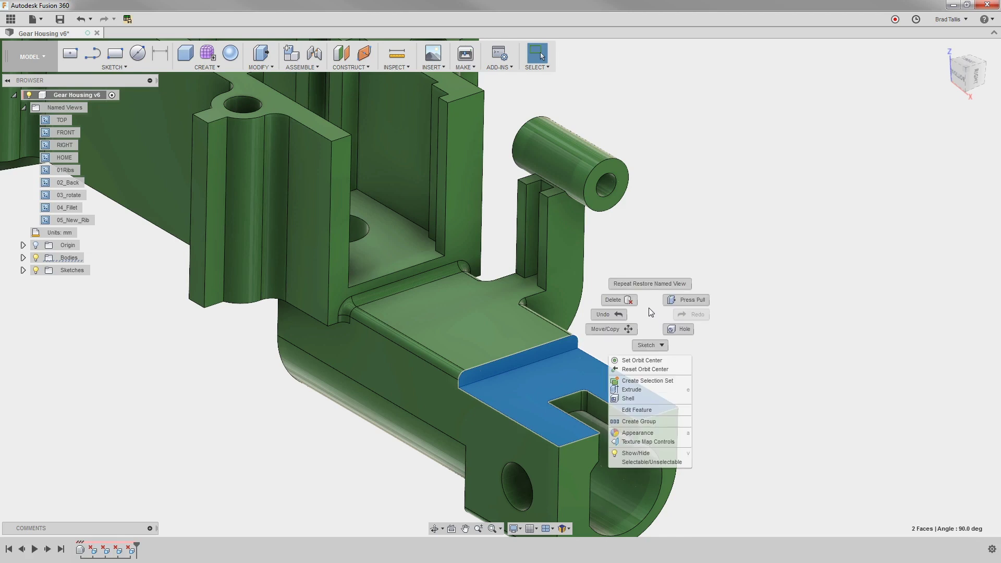
{"action": "left_click", "coordinate": [614, 302]}
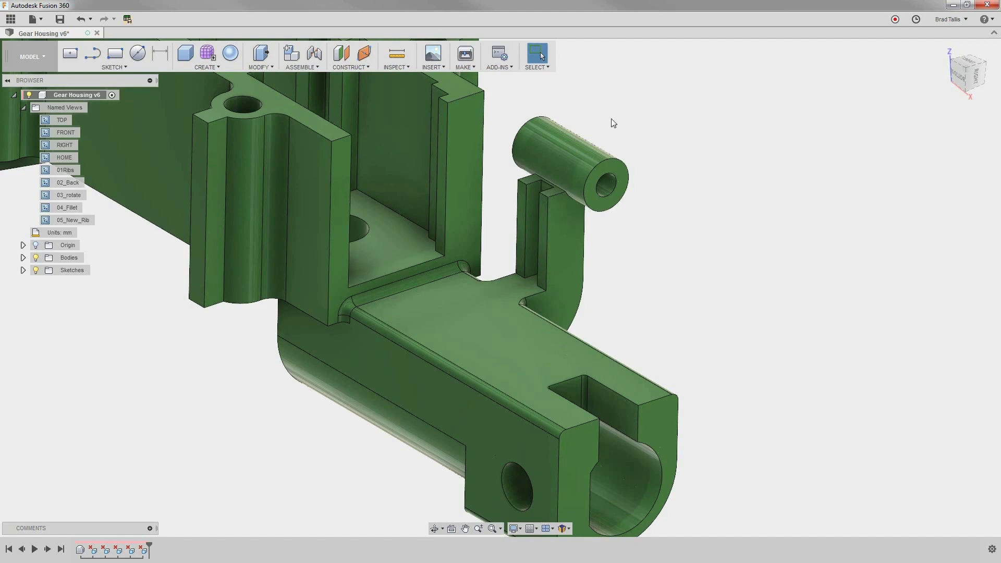
Move the cylindrical boss faces -6.042 mm along Y with Move/Copy.
{"action": "left_click_drag", "start_coordinate": [504, 99], "coordinate": [642, 243]}
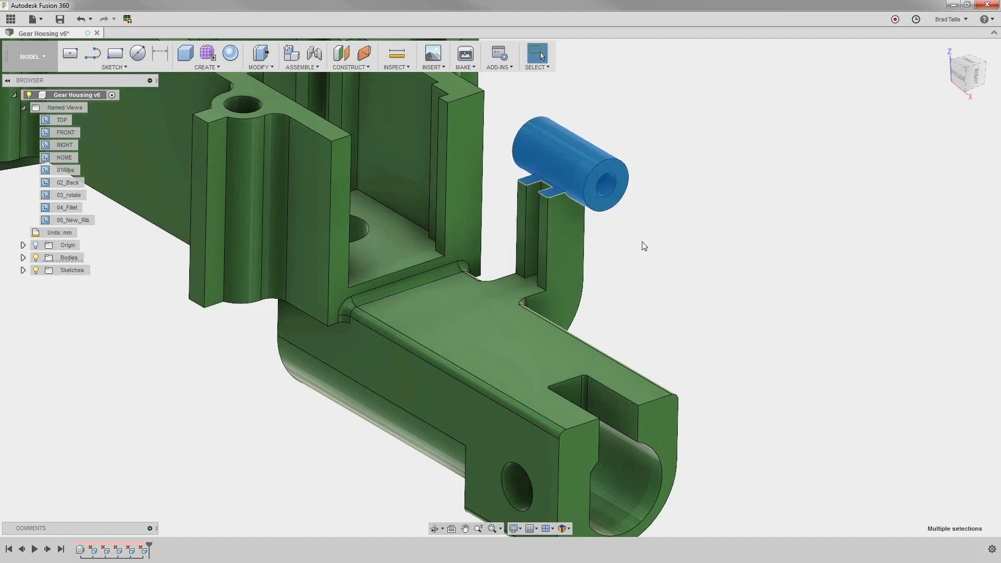
{"action": "right_click", "coordinate": [697, 149]}
{"action": "left_click", "coordinate": [676, 164]}
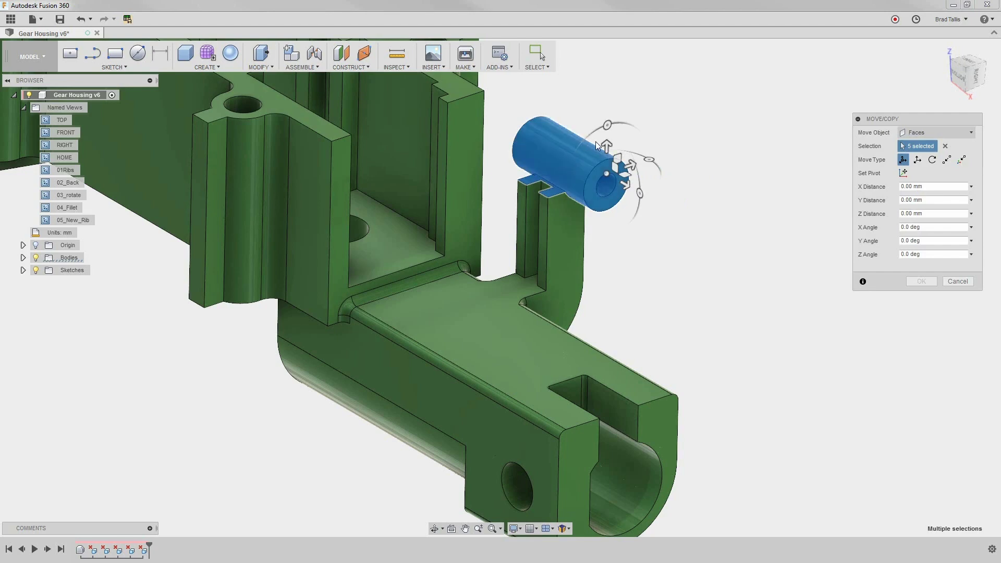
{"action": "left_click_drag", "start_coordinate": [606, 146], "coordinate": [606, 193]}
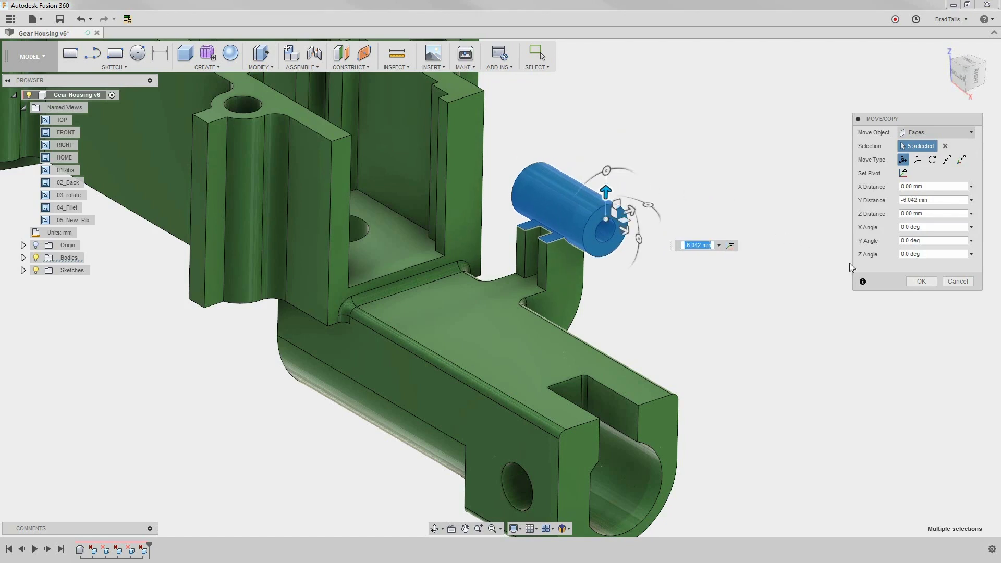
{"action": "left_click", "coordinate": [913, 282]}
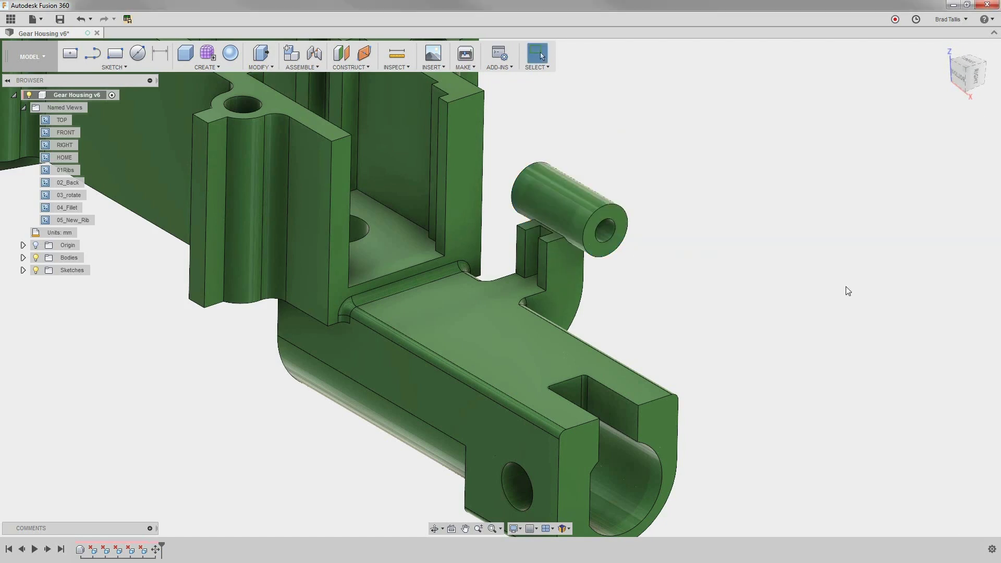
Undo the old boss move and move the five cylinder faces -3 mm along Z.
{"action": "double_click", "coordinate": [156, 549]}
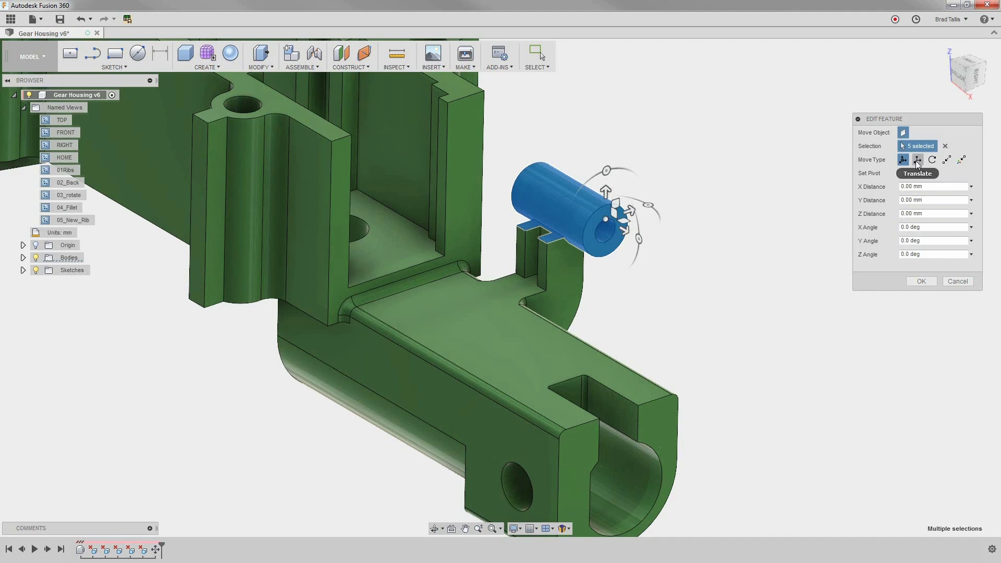
{"action": "left_click", "coordinate": [955, 281]}
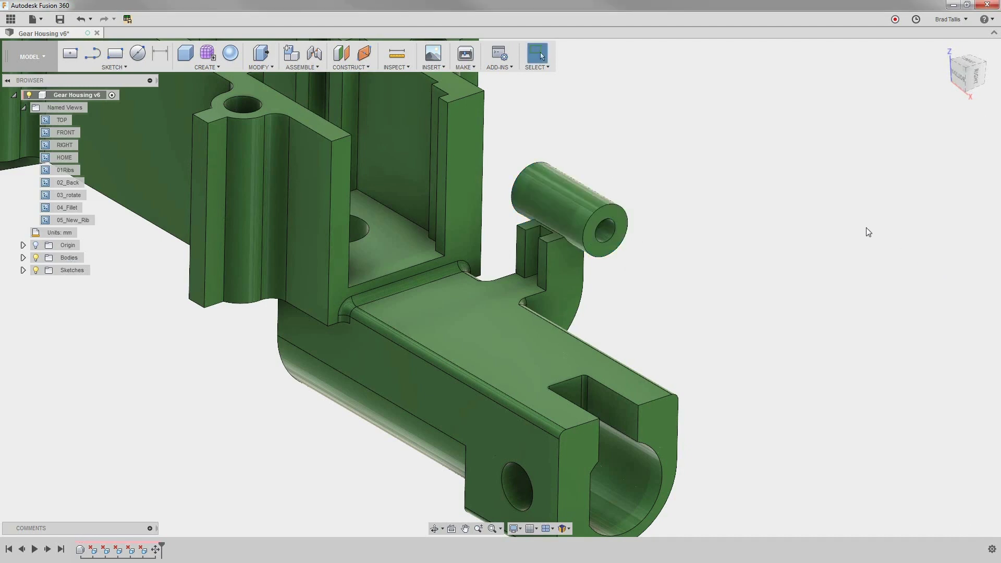
{"action": "key", "text": "ctrl+z"}
{"action": "right_click", "coordinate": [780, 120]}
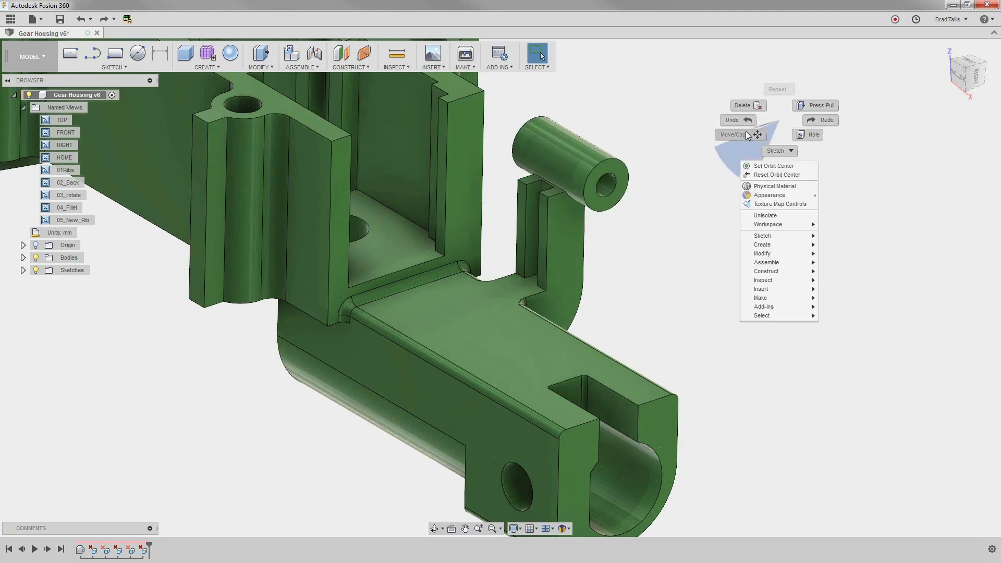
{"action": "left_click", "coordinate": [747, 131]}
{"action": "left_click", "coordinate": [933, 132]}
{"action": "left_click", "coordinate": [920, 168]}
{"action": "left_click_drag", "start_coordinate": [498, 92], "coordinate": [650, 233]}
{"action": "left_click_drag", "start_coordinate": [535, 111], "coordinate": [535, 128]}
{"action": "left_click", "coordinate": [898, 214]}
{"action": "type", "text": "-3"}
{"action": "key", "text": "Return"}
Edit the new move feature to change the Z distance to -1 mm.
{"action": "double_click", "coordinate": [155, 550]}
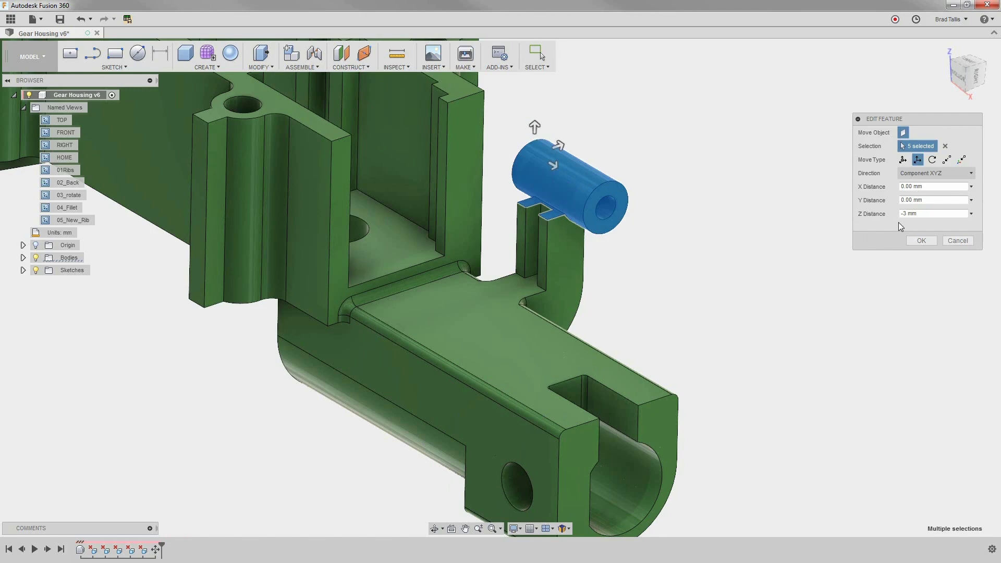
{"action": "double_click", "coordinate": [905, 214]}
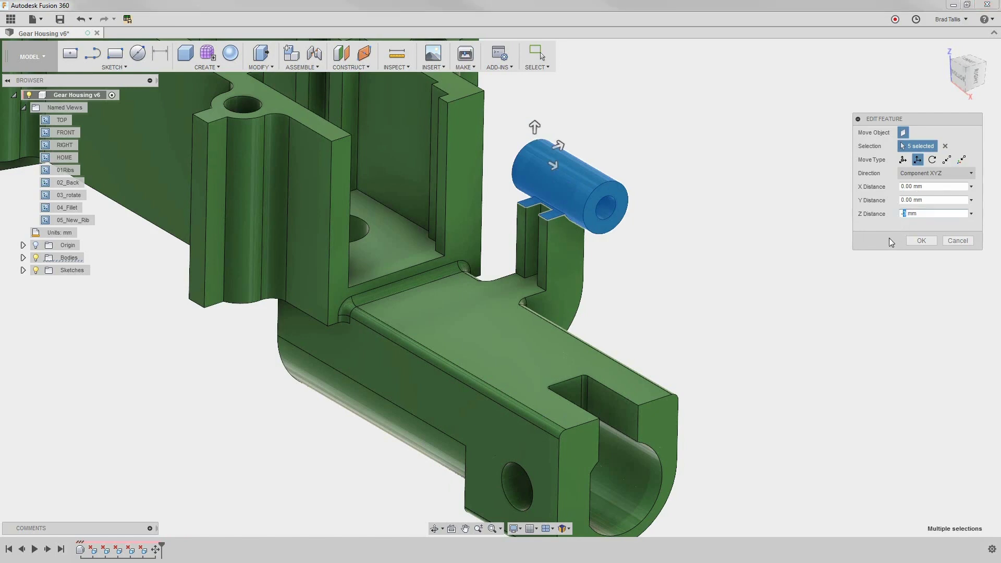
{"action": "type", "text": "1"}
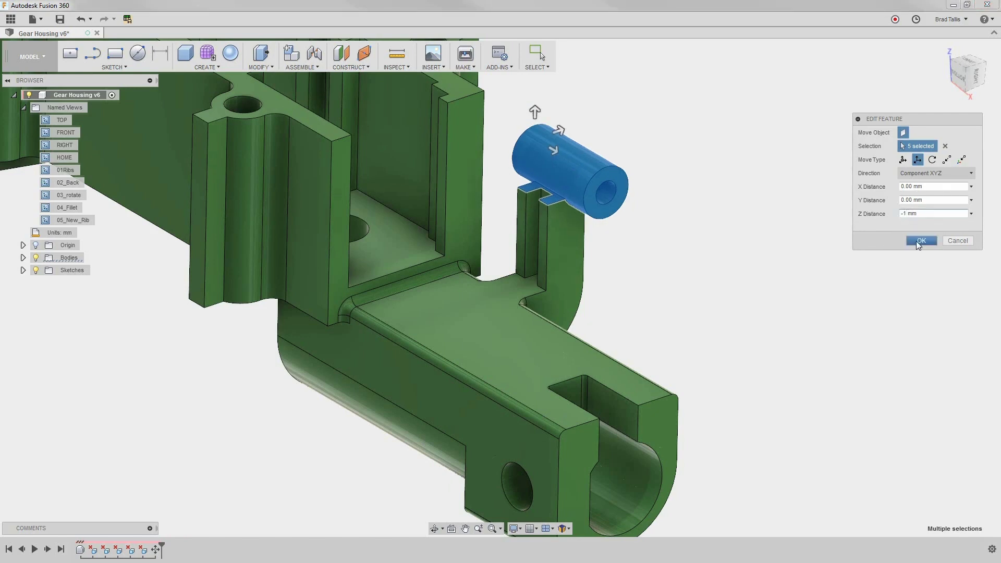
{"action": "left_click", "coordinate": [922, 241]}
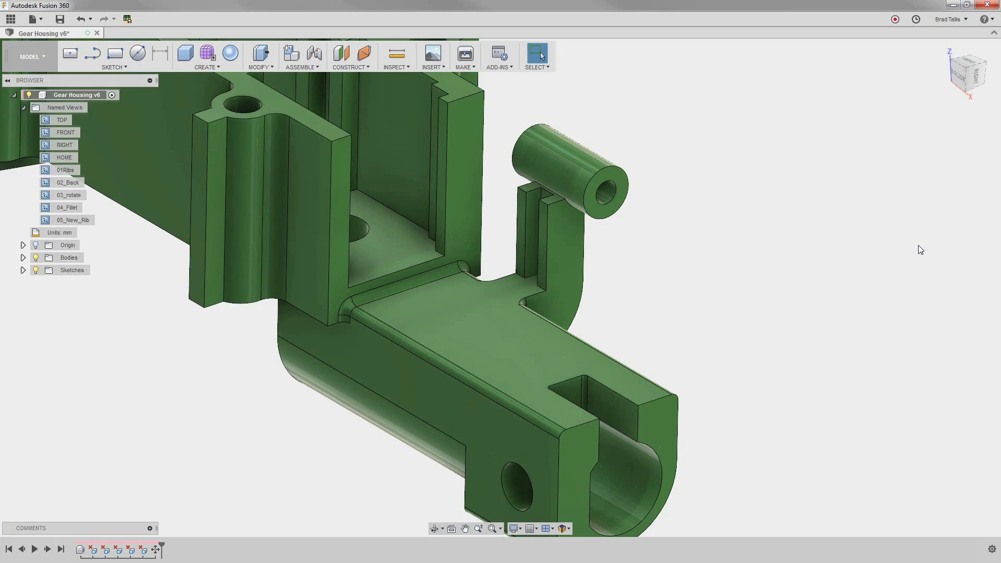
{"action": "right_click", "coordinate": [787, 137]}
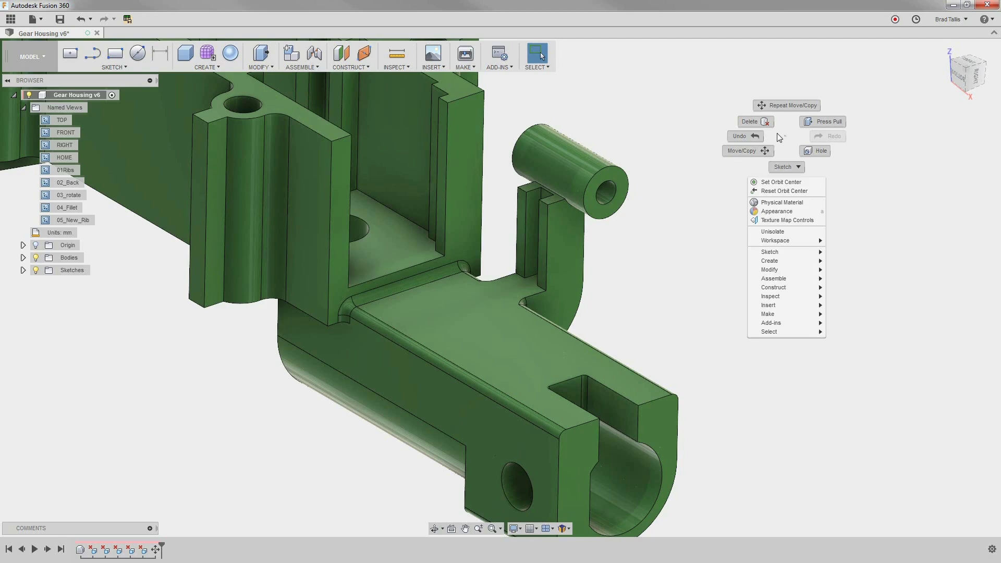
Rotate the 13 boss and arm faces 15.0 deg about the rib's curved base edge.
{"action": "left_click", "coordinate": [746, 152]}
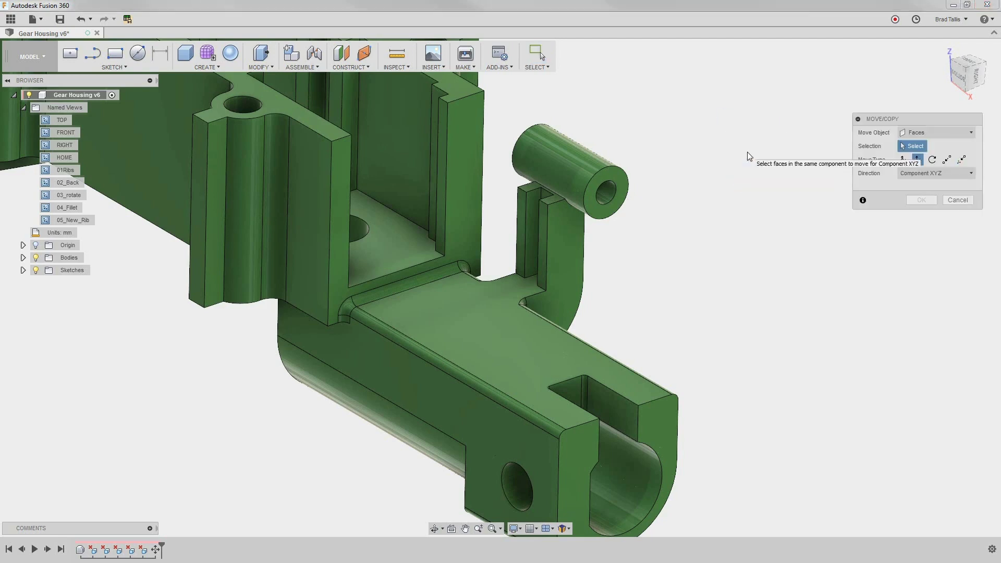
{"action": "left_click_drag", "start_coordinate": [670, 249], "coordinate": [515, 102]}
{"action": "left_click_drag", "start_coordinate": [503, 101], "coordinate": [505, 104]}
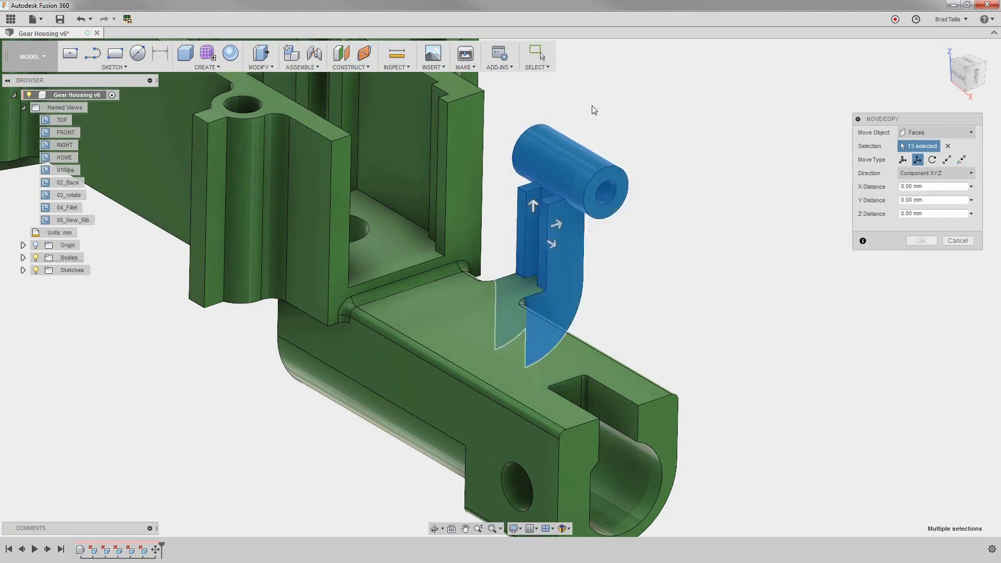
{"action": "left_click", "coordinate": [933, 160]}
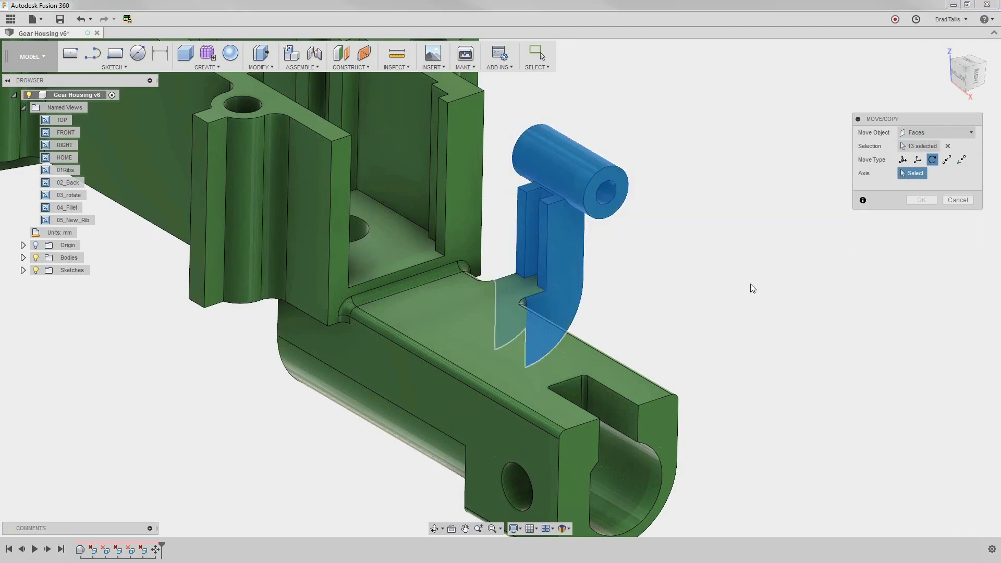
{"action": "left_click", "coordinate": [578, 315]}
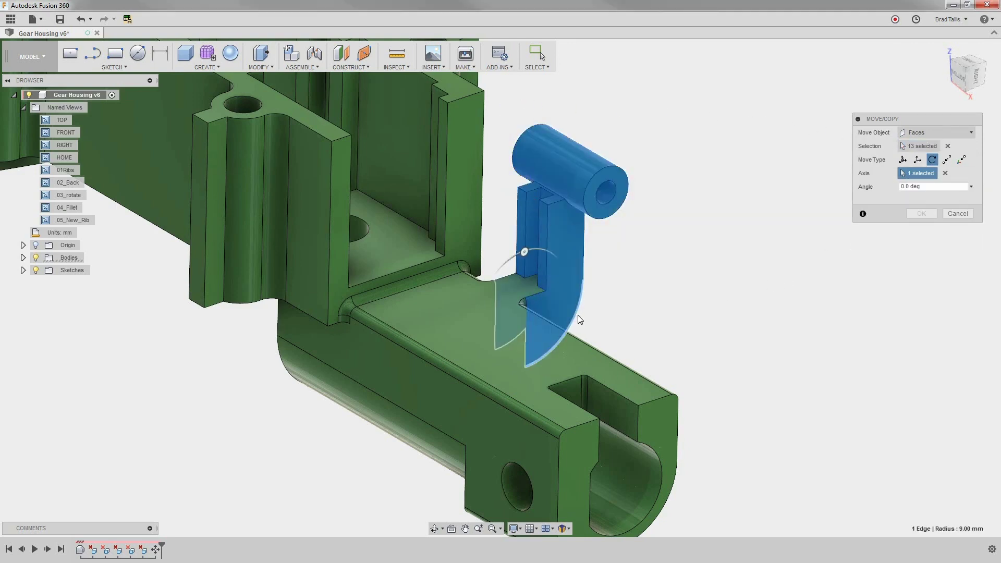
{"action": "left_click_drag", "start_coordinate": [534, 255], "coordinate": [537, 250]}
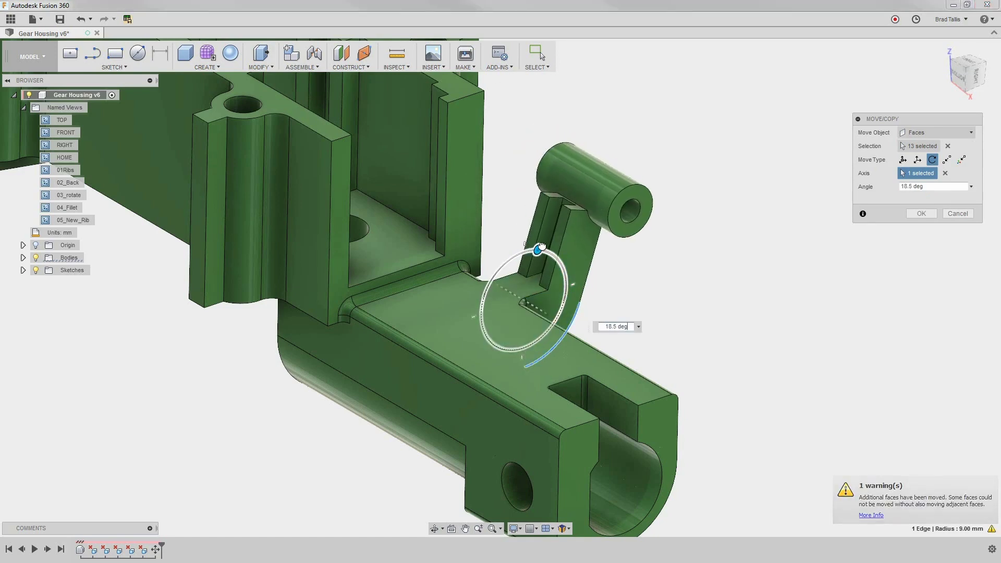
{"action": "middle_click_drag", "start_coordinate": [617, 259], "coordinate": [519, 231], "text": "shift"}
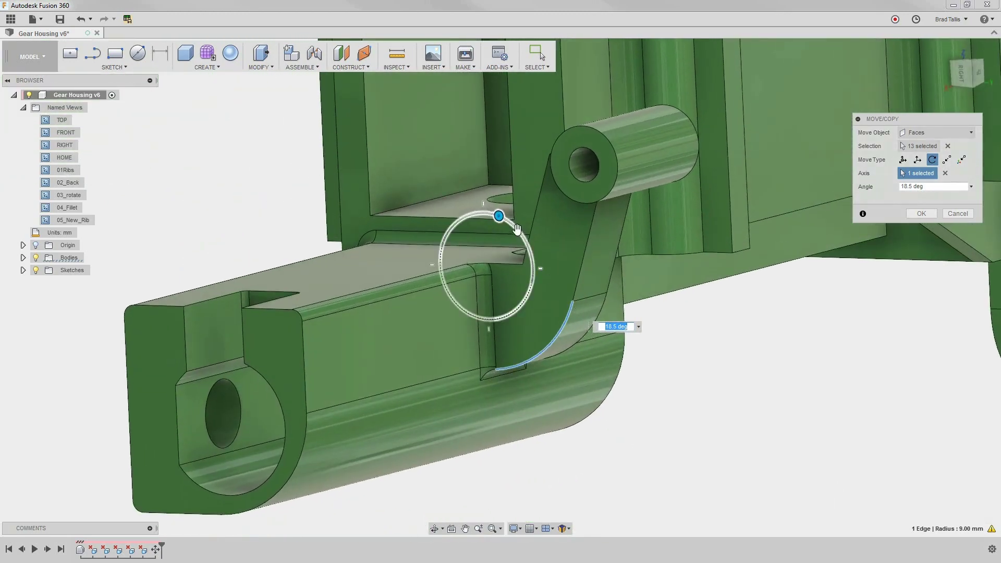
{"action": "mouse_move", "coordinate": [499, 215]}
{"action": "left_mouse_down"}
{"action": "mouse_move", "coordinate": [507, 221]}
{"action": "mouse_move", "coordinate": [493, 212]}
{"action": "mouse_move", "coordinate": [502, 208]}
{"action": "left_mouse_up"}
{"action": "middle_click_drag", "start_coordinate": [876, 311], "coordinate": [906, 218], "text": "shift"}
{"action": "left_click", "coordinate": [910, 215]}
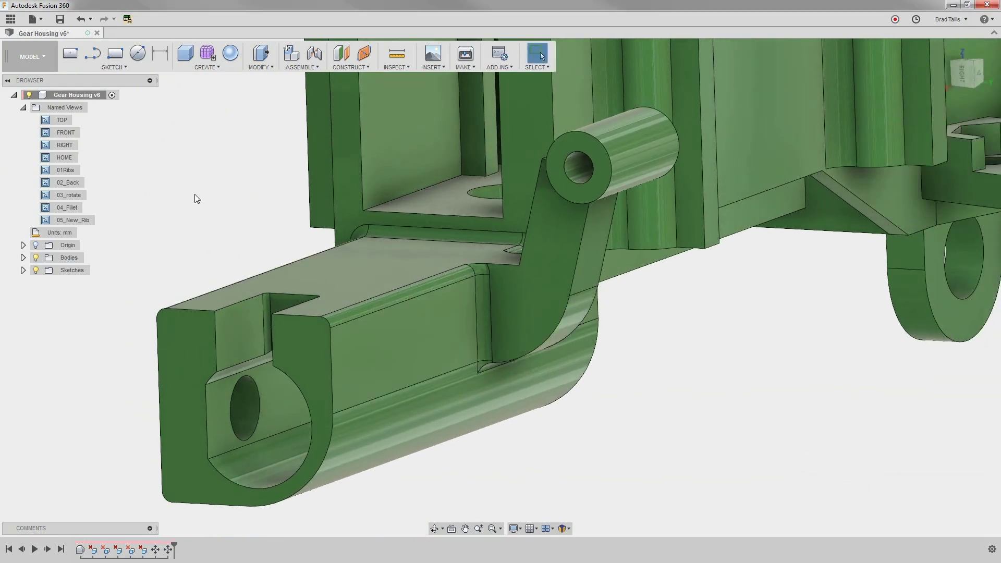
In the 03_rotate view, rotate the upper rib's two faces 5 deg about its end edge.
{"action": "double_click", "coordinate": [74, 195]}
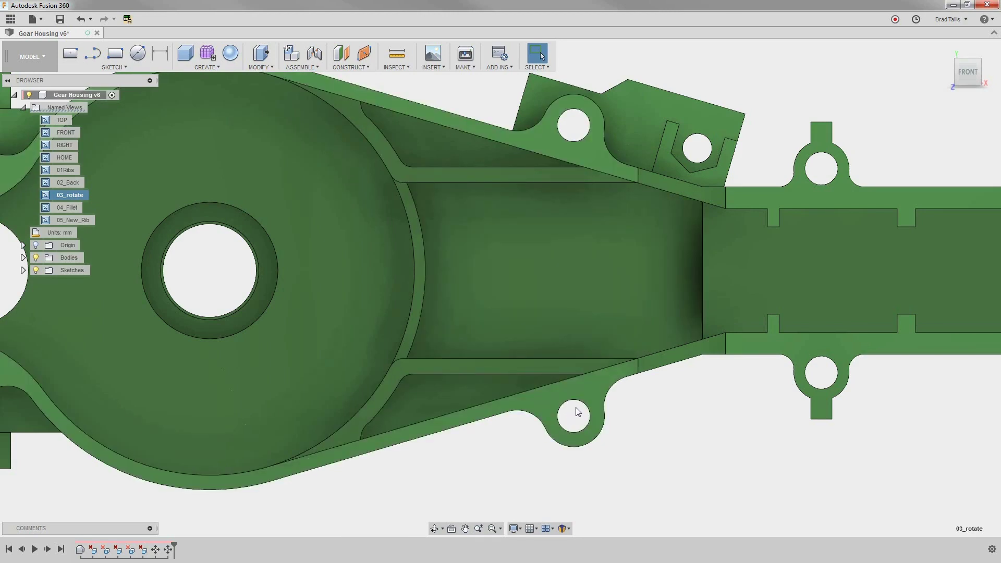
{"action": "middle_click_drag", "start_coordinate": [576, 414], "coordinate": [473, 255], "text": "shift"}
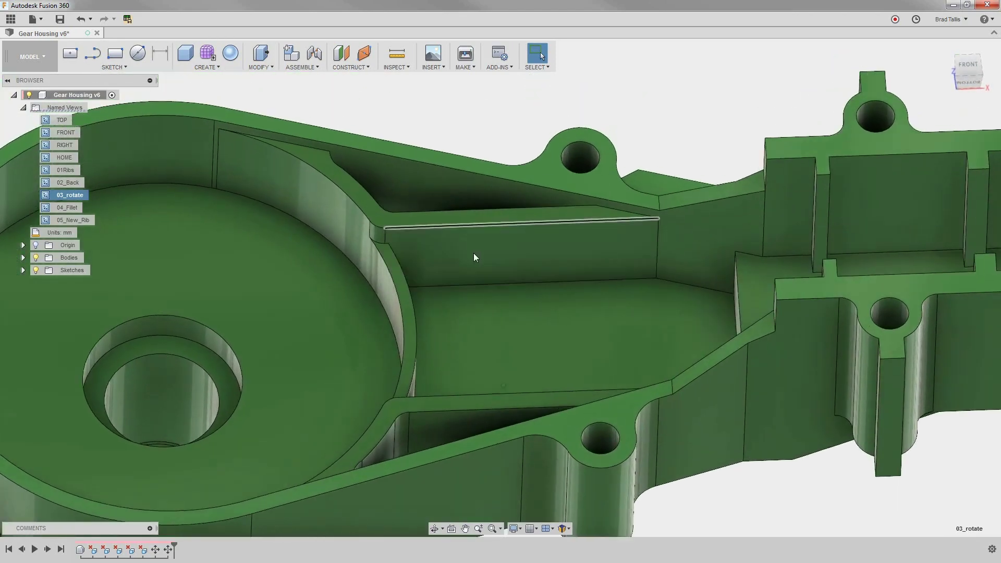
{"action": "left_click", "coordinate": [474, 250]}
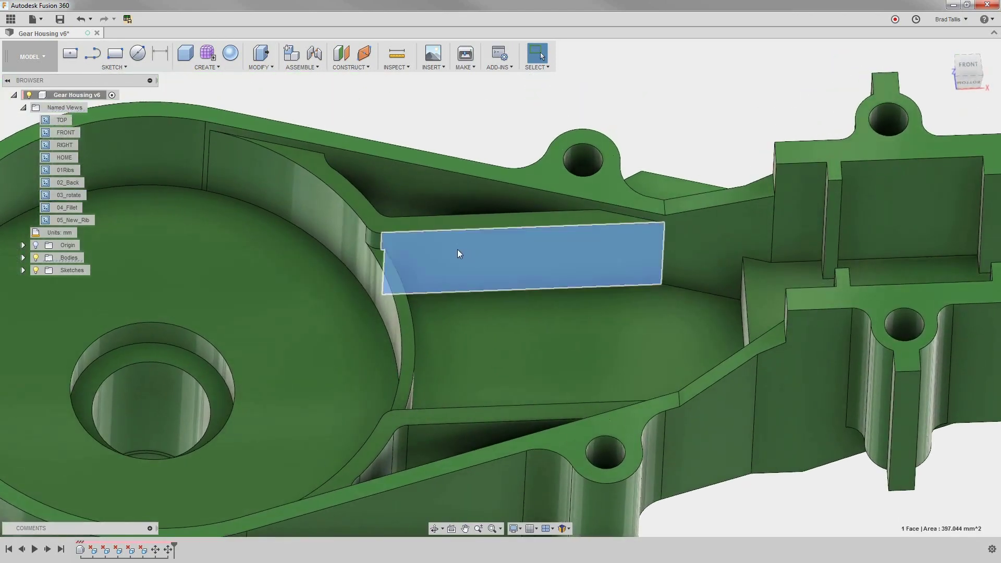
{"action": "right_click", "coordinate": [457, 254]}
{"action": "left_click", "coordinate": [464, 290]}
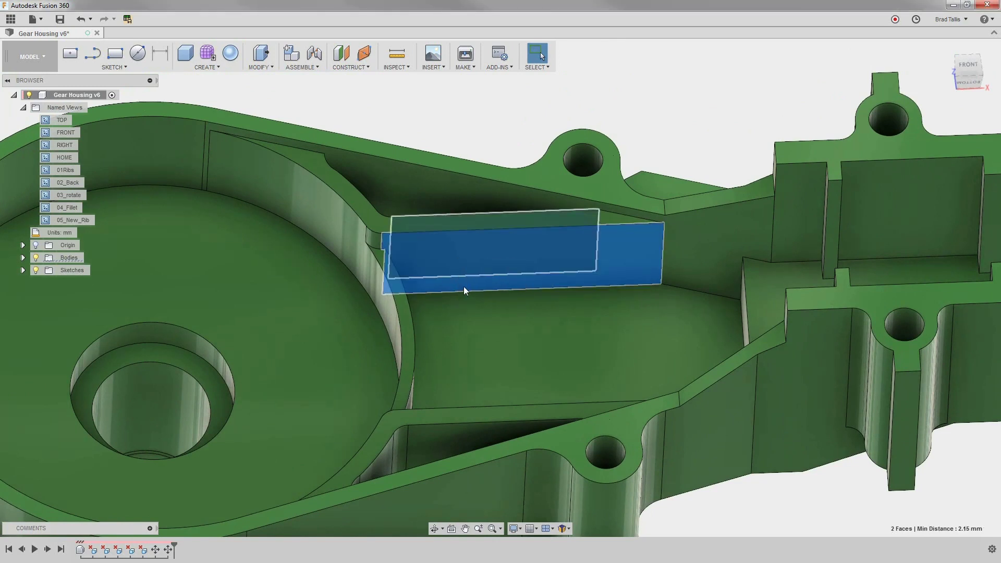
{"action": "left_click", "coordinate": [485, 220]}
{"action": "right_click", "coordinate": [529, 115]}
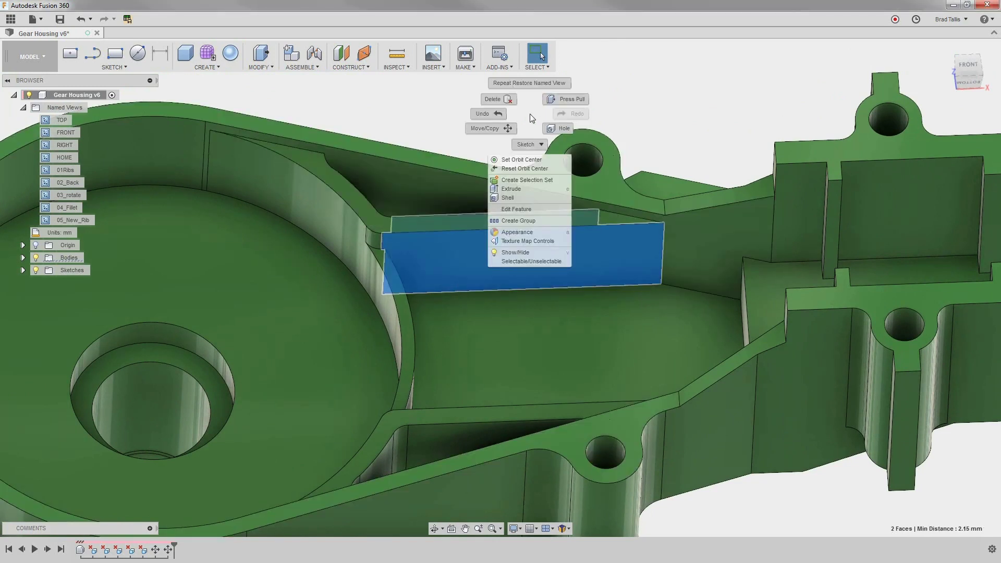
{"action": "left_click", "coordinate": [496, 127]}
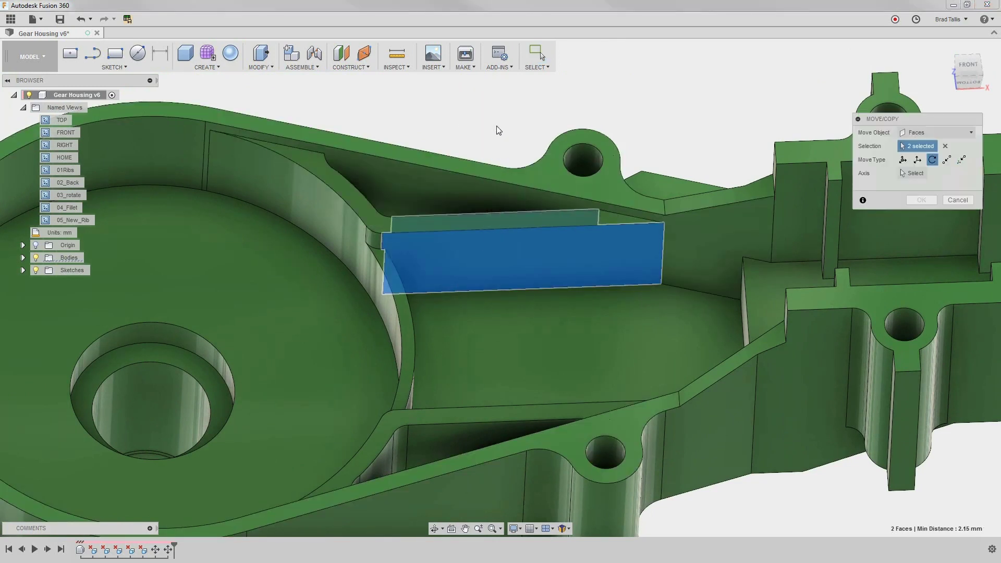
{"action": "left_click", "coordinate": [917, 160]}
{"action": "left_click", "coordinate": [932, 159]}
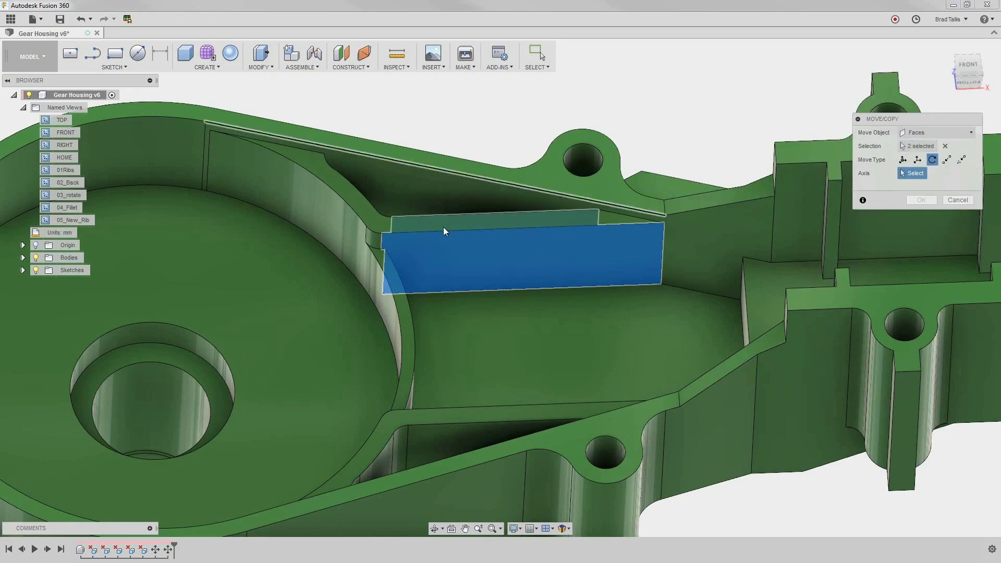
{"action": "left_click", "coordinate": [376, 236]}
{"action": "mouse_move", "coordinate": [376, 236]}
{"action": "left_mouse_down"}
{"action": "mouse_move", "coordinate": [352, 218]}
{"action": "mouse_move", "coordinate": [379, 255]}
{"action": "left_mouse_up"}
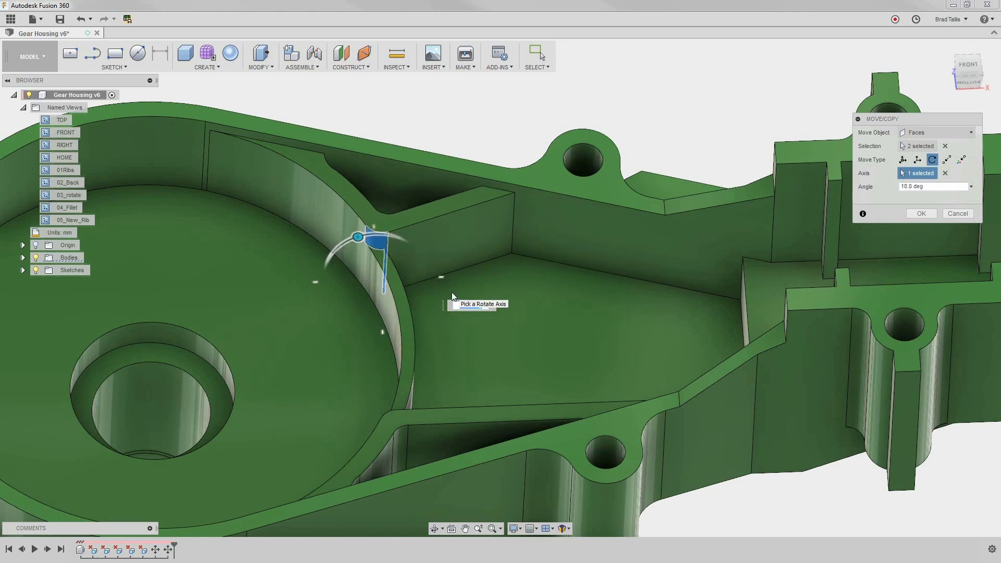
{"action": "type", "text": "5"}
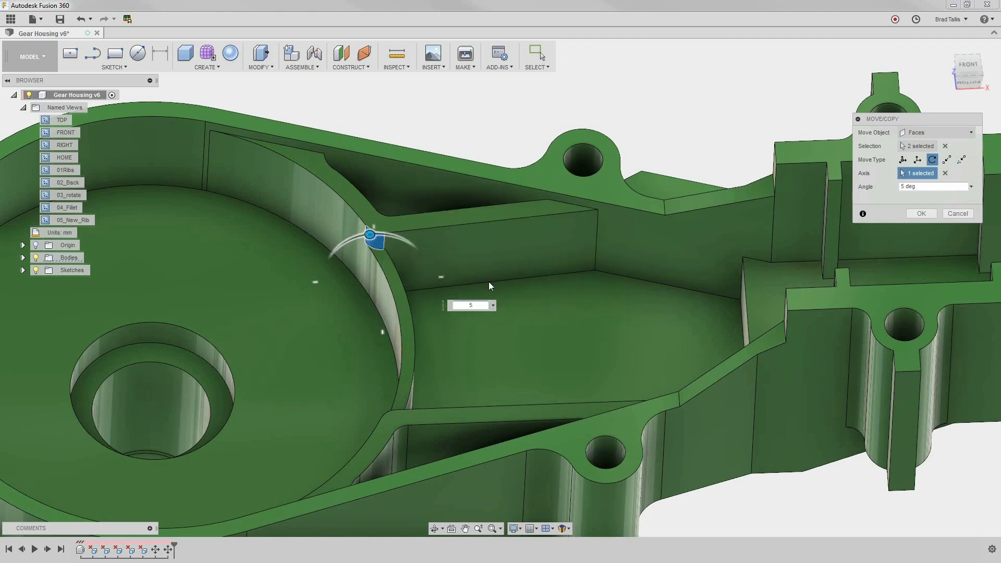
{"action": "left_click", "coordinate": [914, 210]}
Rotate the lower rib's two faces -7.5 deg about its edge, then view from the front.
{"action": "key", "text": "m"}
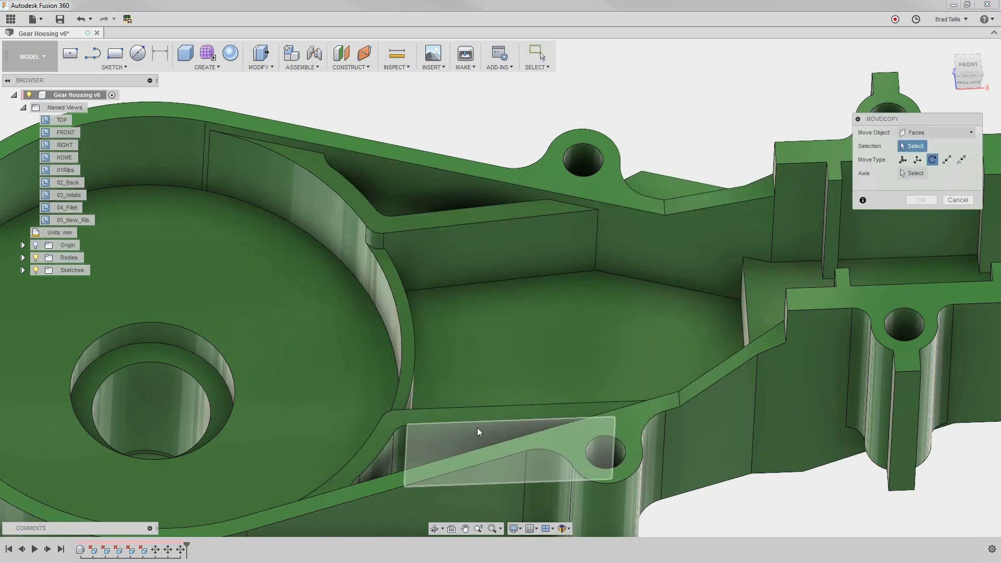
{"action": "left_click", "coordinate": [457, 430]}
{"action": "left_click_drag", "start_coordinate": [457, 431], "coordinate": [467, 471]}
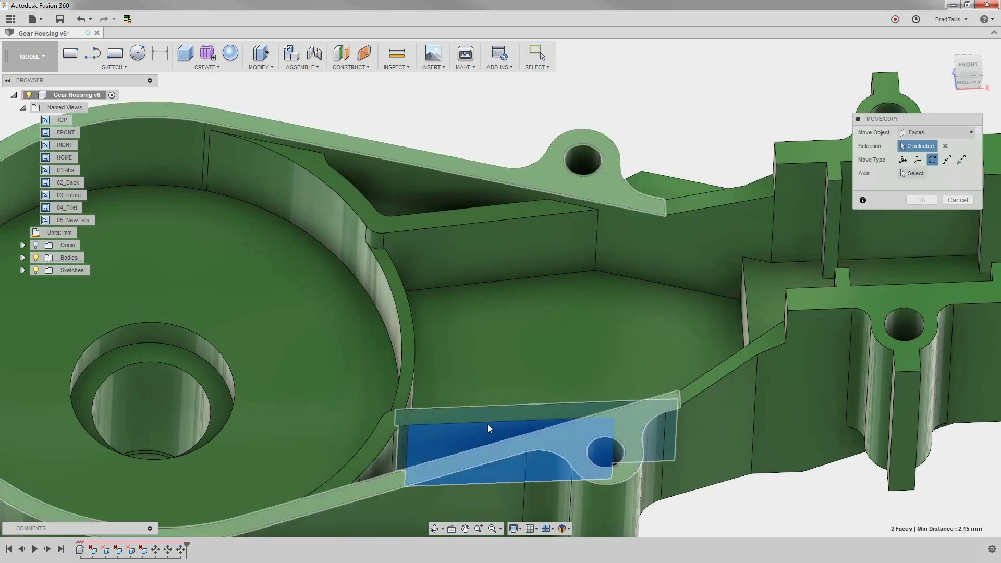
{"action": "left_click", "coordinate": [904, 159]}
{"action": "left_click", "coordinate": [932, 159]}
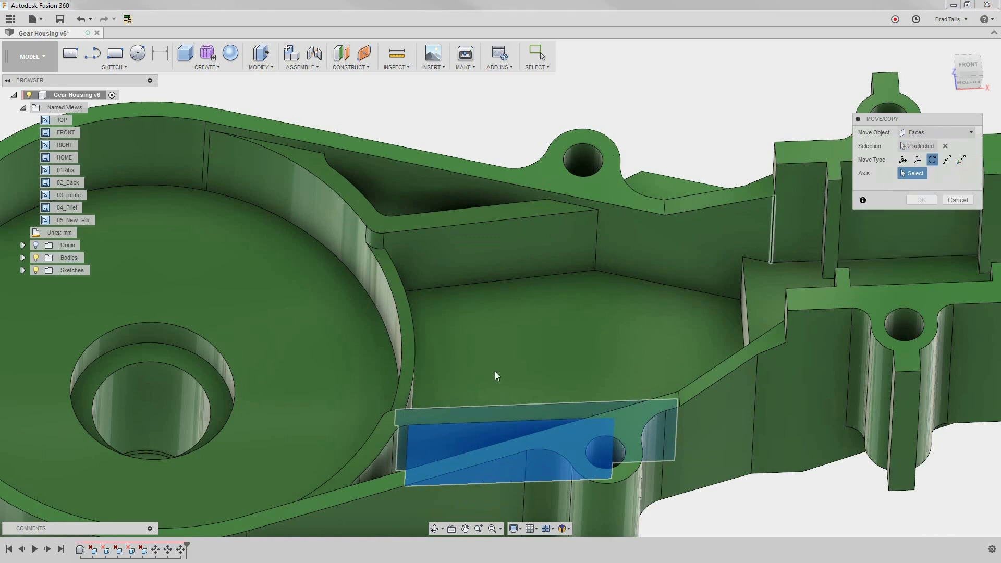
{"action": "left_click", "coordinate": [387, 414]}
{"action": "left_click_drag", "start_coordinate": [398, 379], "coordinate": [455, 385]}
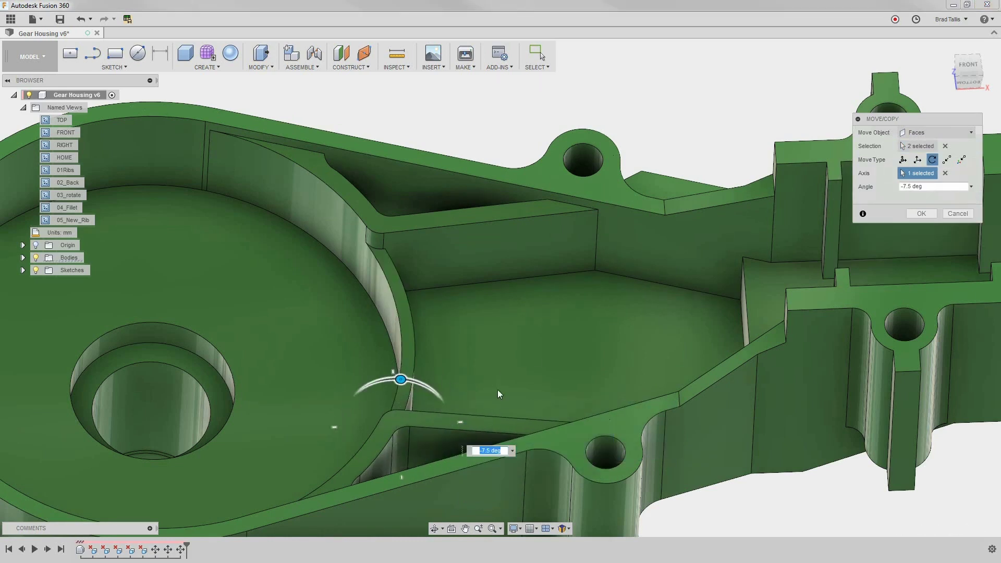
{"action": "key", "text": "Return"}
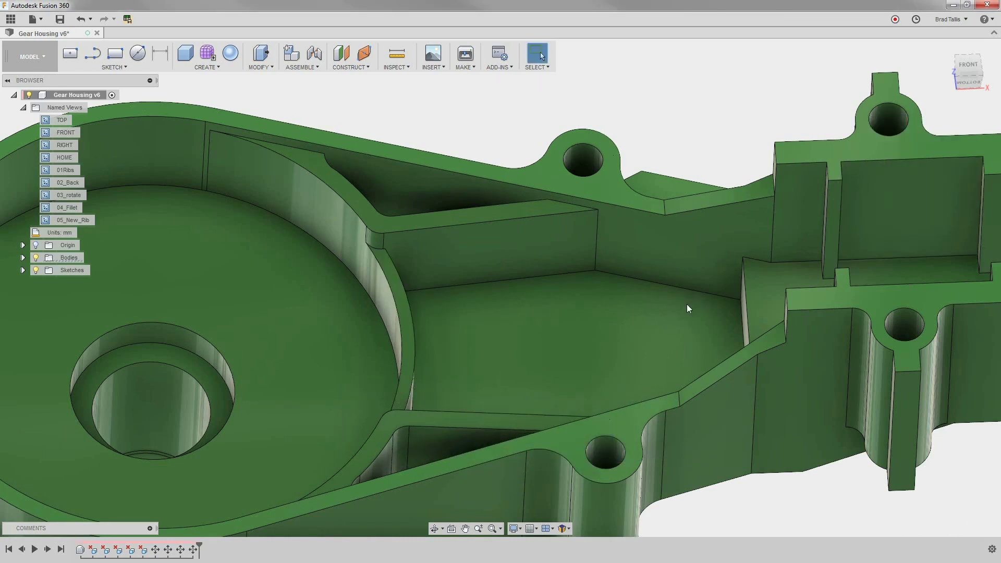
{"action": "left_click", "coordinate": [965, 68]}
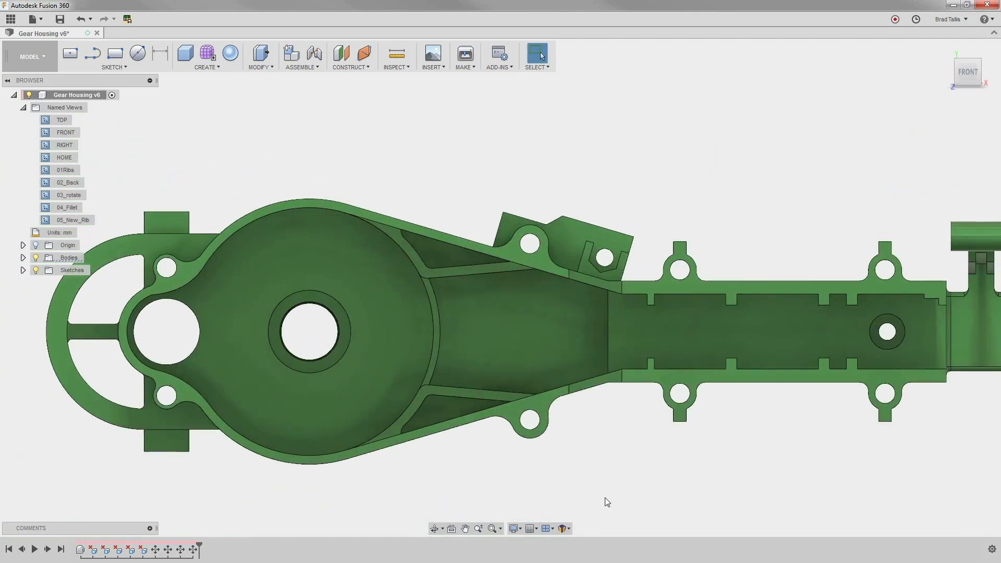
Delete the curved wall face beside the upper boss, then select the 20 mm radius face below.
{"action": "middle_click_drag", "start_coordinate": [231, 327], "coordinate": [440, 299]}
{"action": "scroll", "coordinate": [435, 284], "scroll_direction": "up", "scroll_amount": 5}
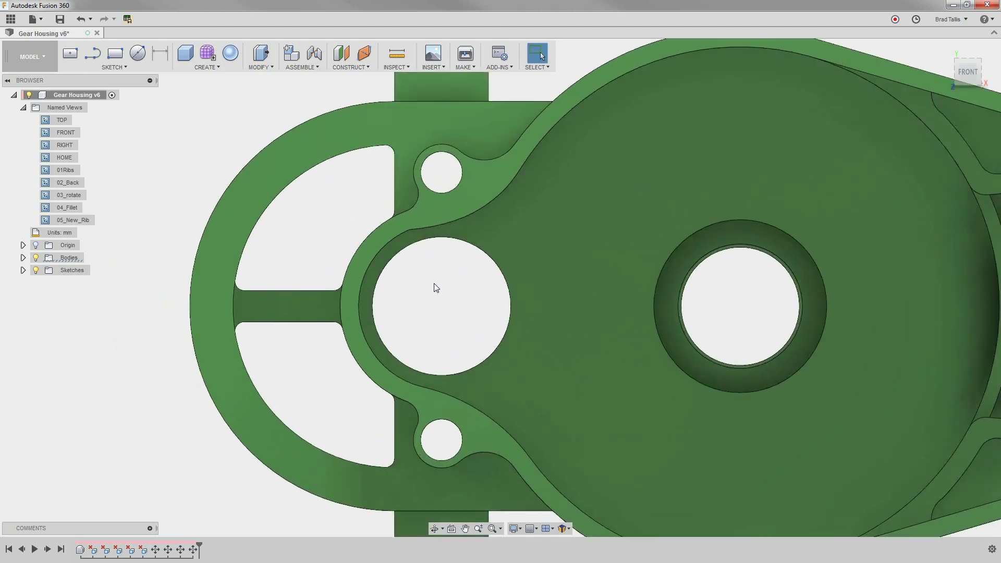
{"action": "scroll", "coordinate": [436, 287], "scroll_direction": "up", "scroll_amount": 1}
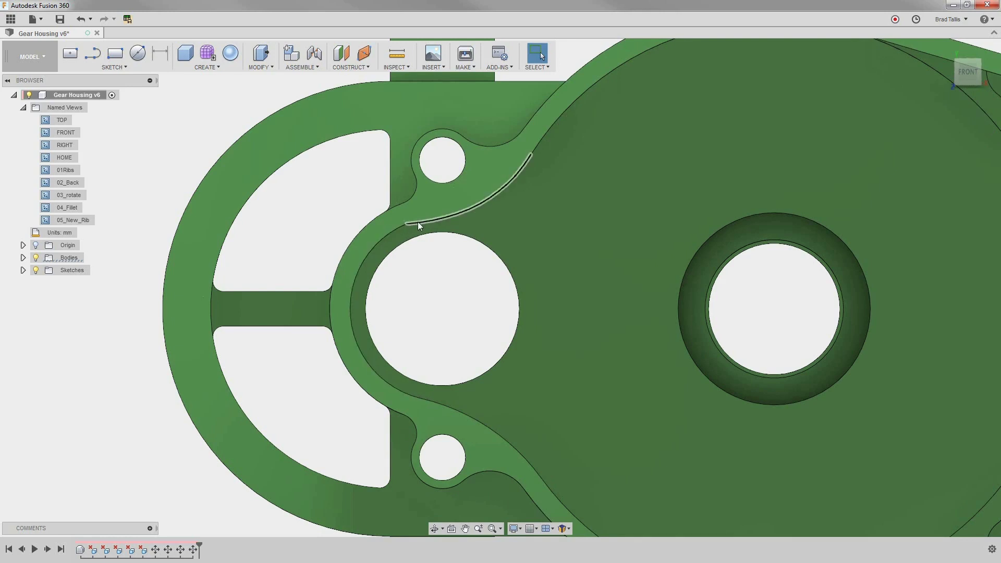
{"action": "middle_click_drag", "start_coordinate": [417, 221], "coordinate": [459, 220], "text": "shift"}
{"action": "left_click", "coordinate": [459, 220]}
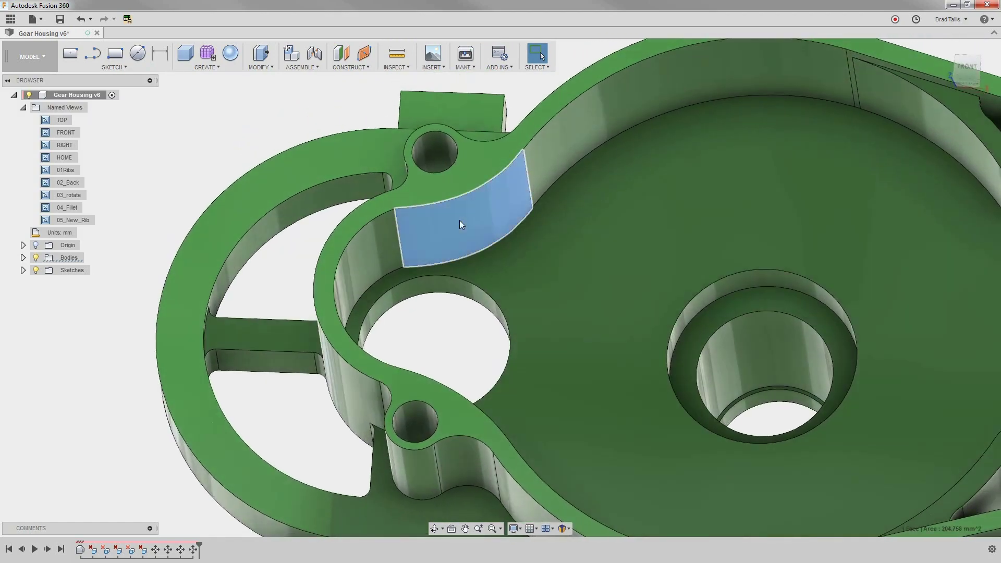
{"action": "key", "text": "Delete"}
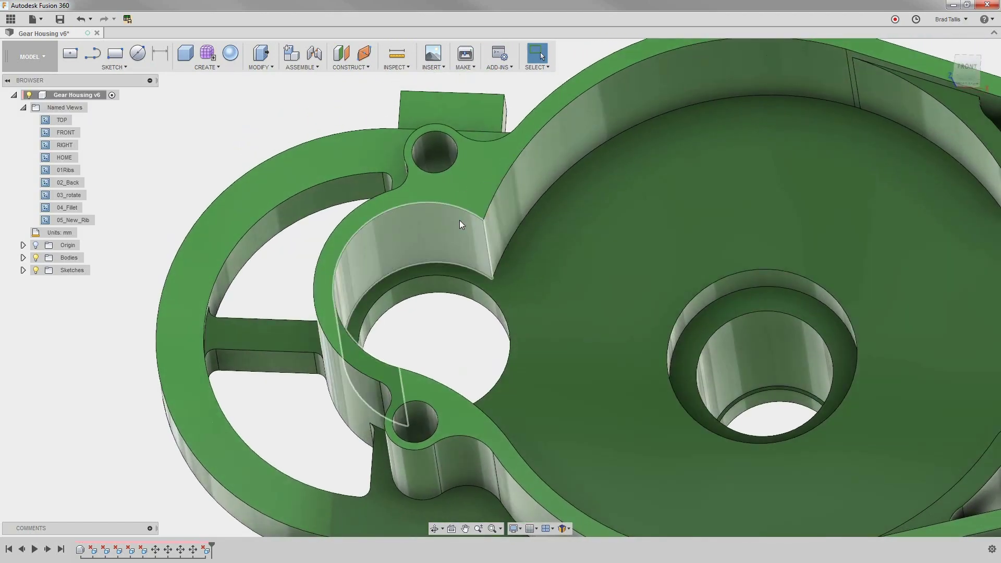
{"action": "middle_click_drag", "start_coordinate": [459, 220], "coordinate": [444, 361], "text": "shift"}
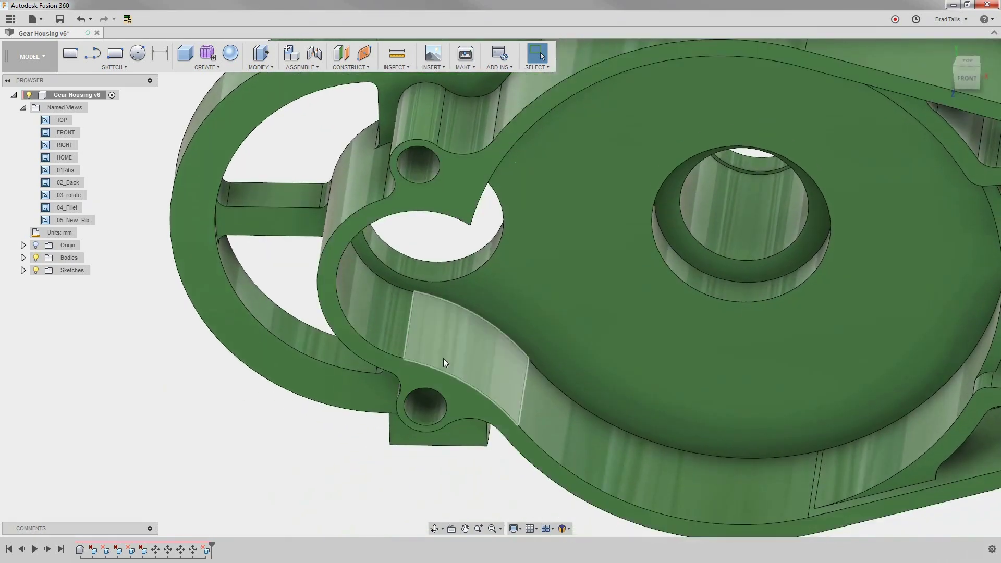
{"action": "left_click", "coordinate": [444, 361]}
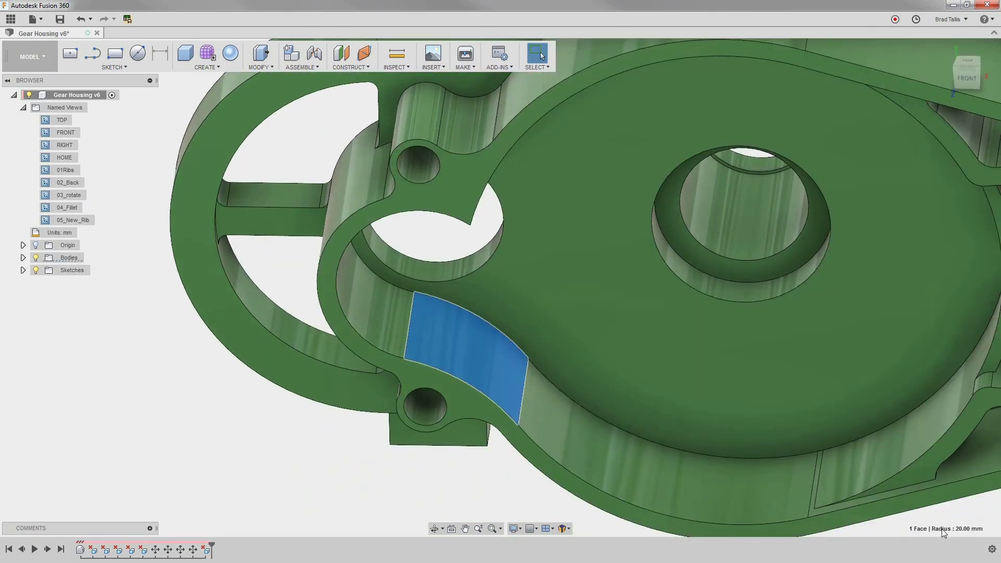
{"action": "middle_click_drag", "start_coordinate": [957, 503], "coordinate": [457, 196], "text": "shift"}
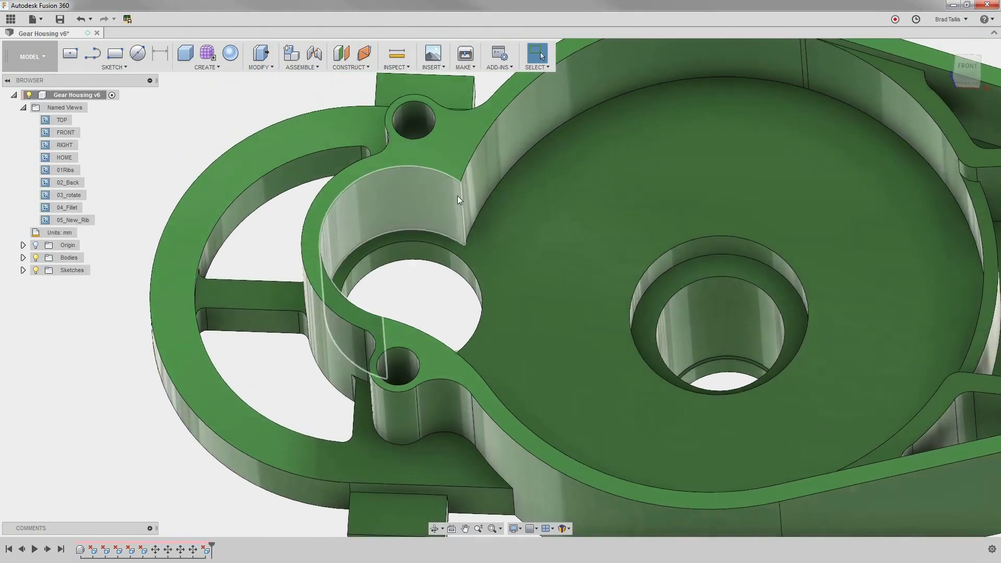
Fillet the vertical wall edge near the upper bolt boss at 20 mm, then view from the front.
{"action": "right_click", "coordinate": [459, 198]}
{"action": "left_click", "coordinate": [441, 252]}
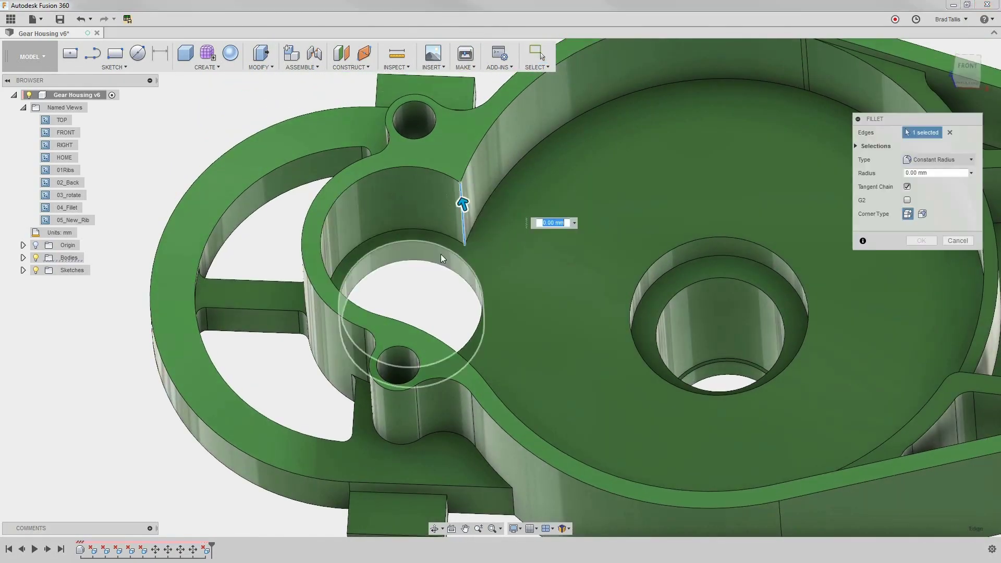
{"action": "type", "text": "20"}
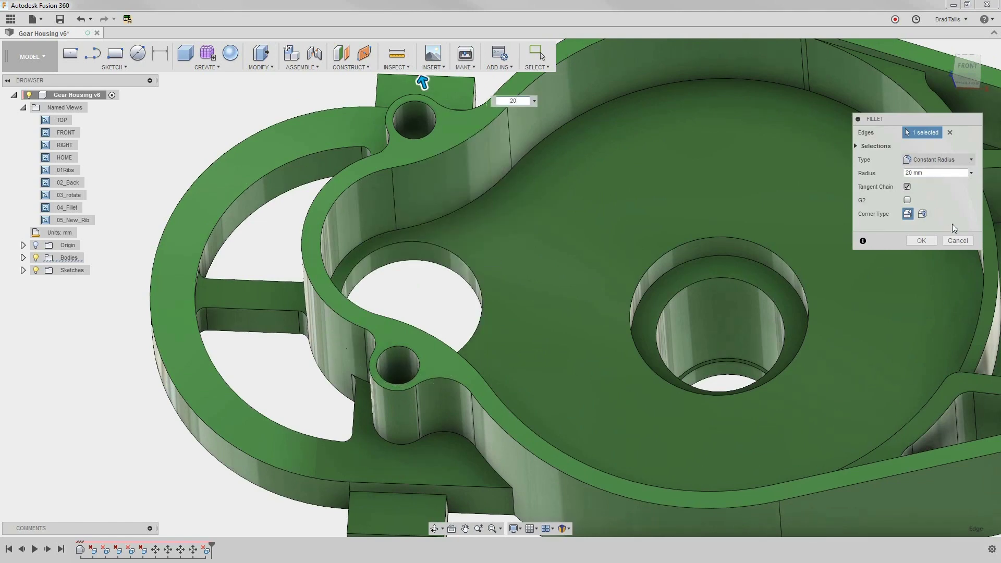
{"action": "left_click", "coordinate": [922, 240]}
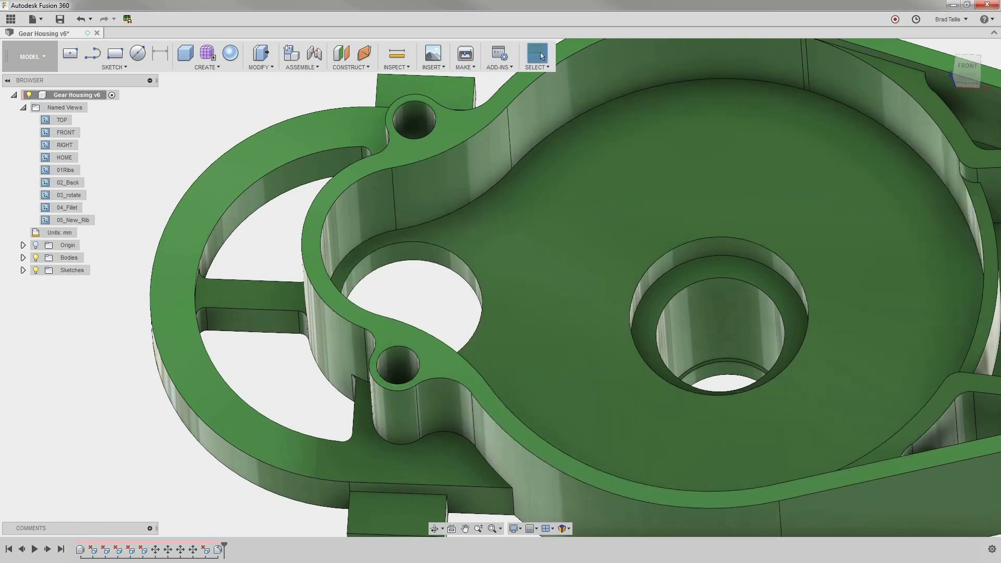
{"action": "left_click", "coordinate": [959, 66]}
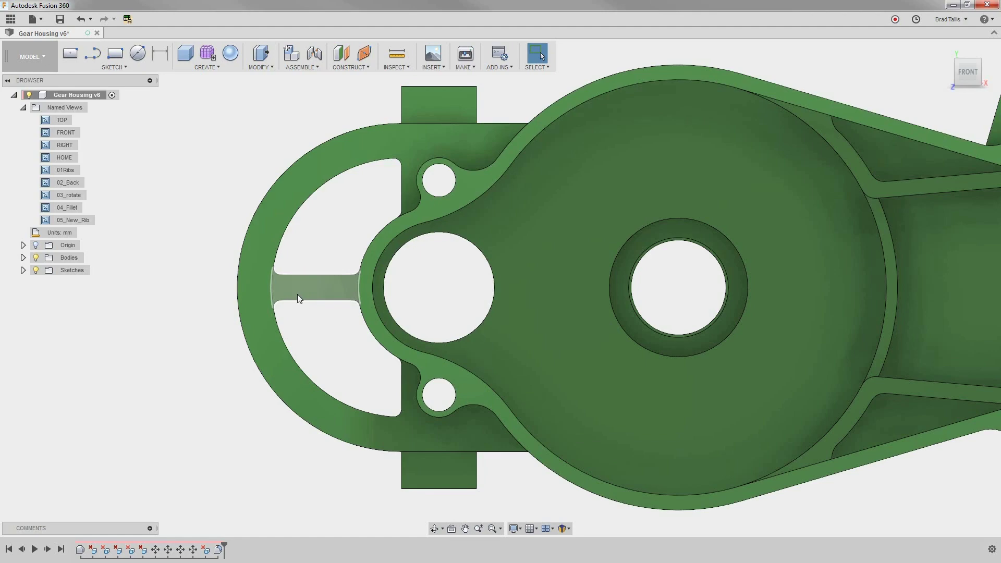
Select the straight spoke rib's side face and top face.
{"action": "middle_click_drag", "start_coordinate": [297, 291], "coordinate": [295, 323], "text": "shift"}
{"action": "left_click", "coordinate": [286, 315]}
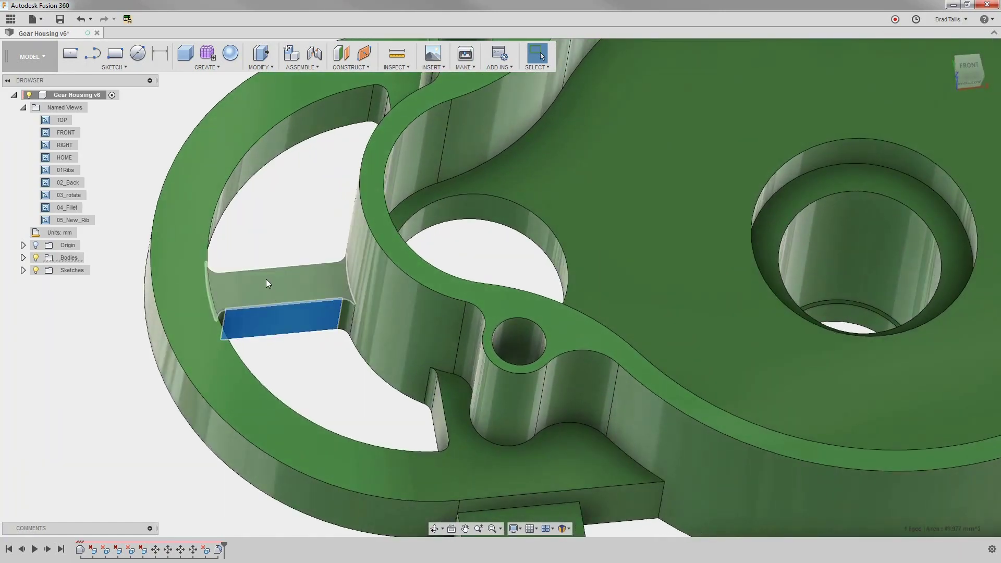
{"action": "left_click", "coordinate": [266, 283], "text": "ctrl"}
{"action": "left_click", "coordinate": [281, 312]}
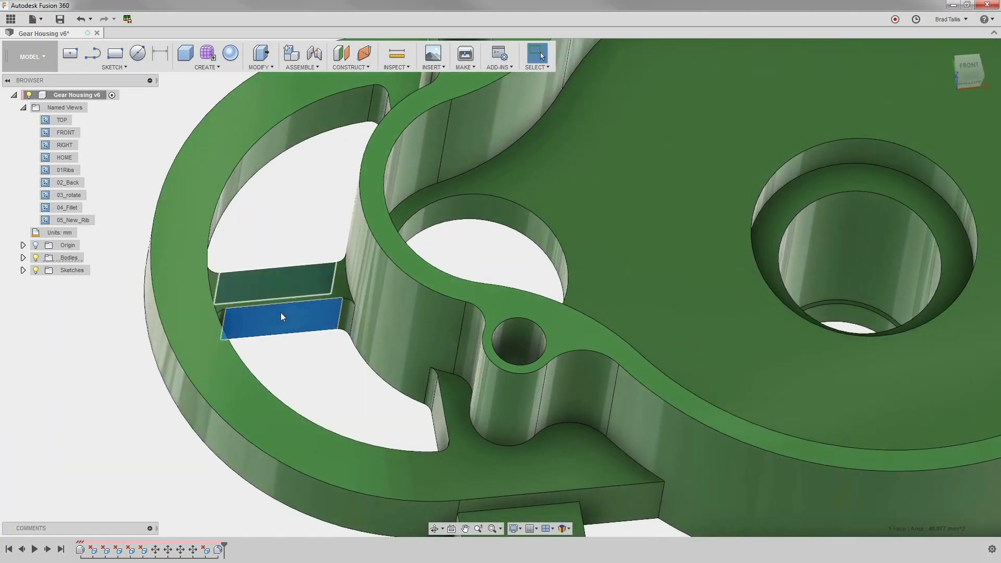
Rotate the two rib faces by -35 degrees about the outer ring's edge with Move/Copy.
{"action": "right_click", "coordinate": [273, 250]}
{"action": "left_click", "coordinate": [240, 256]}
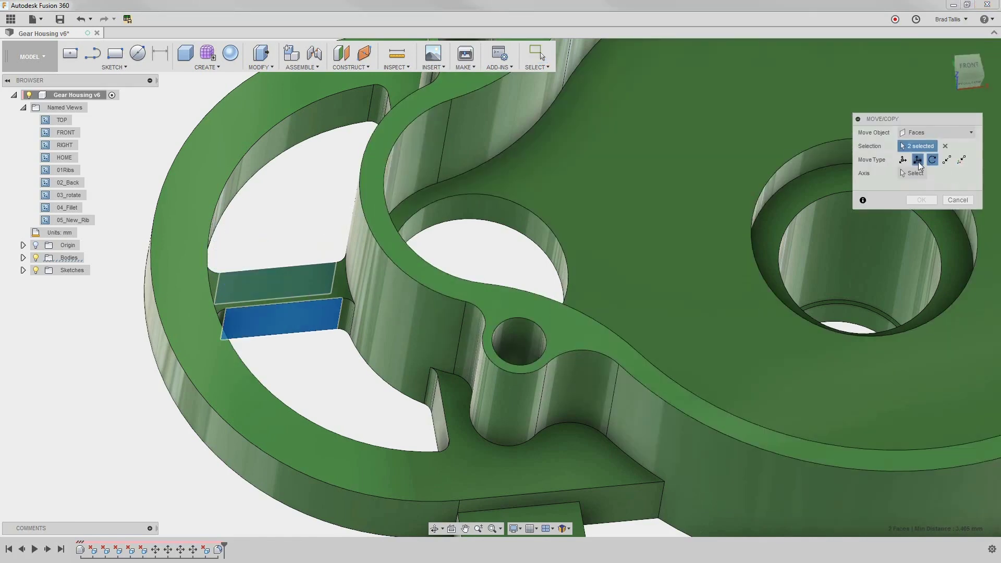
{"action": "left_click", "coordinate": [917, 160]}
{"action": "left_click", "coordinate": [933, 159]}
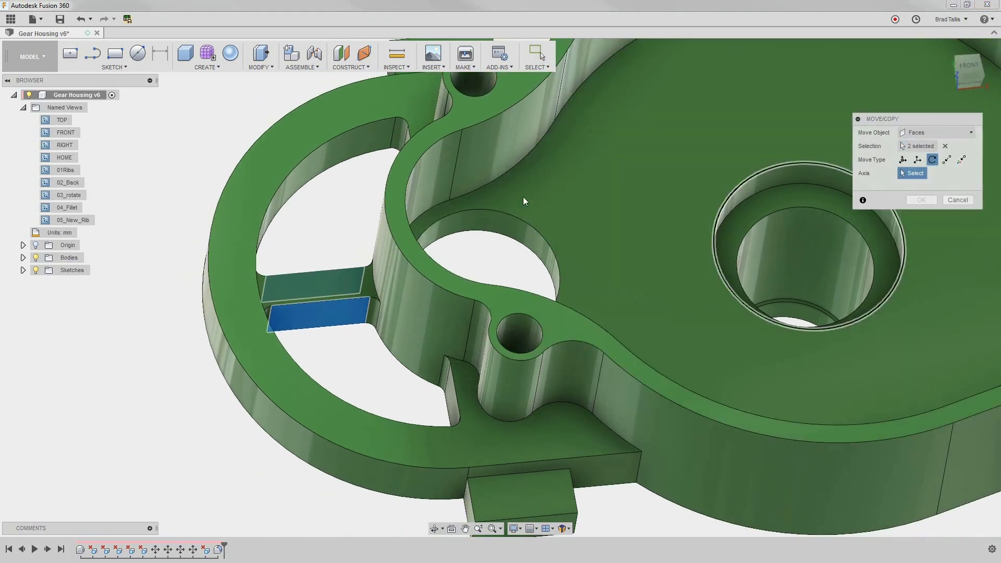
{"action": "left_click", "coordinate": [251, 150]}
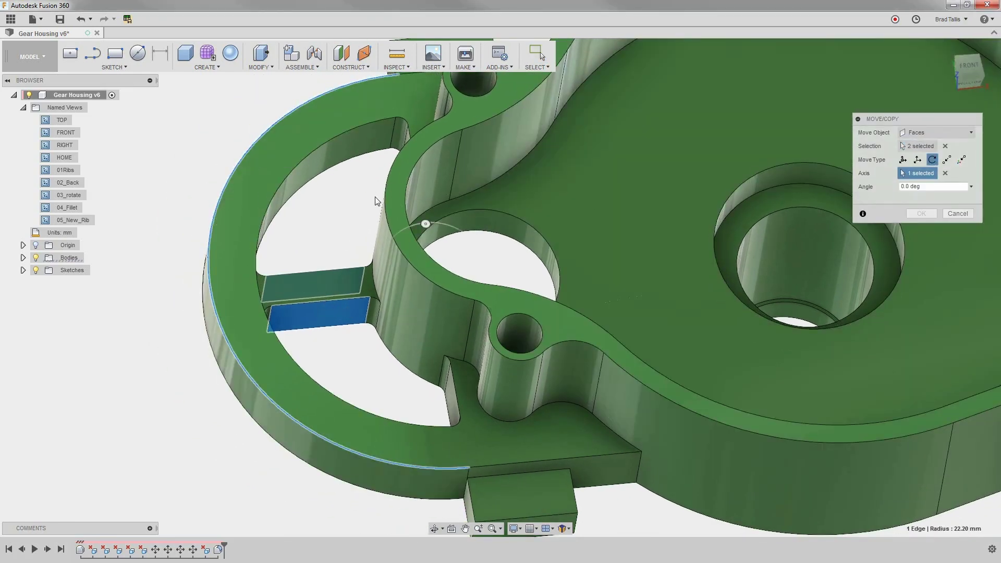
{"action": "left_click_drag", "start_coordinate": [426, 223], "coordinate": [448, 226]}
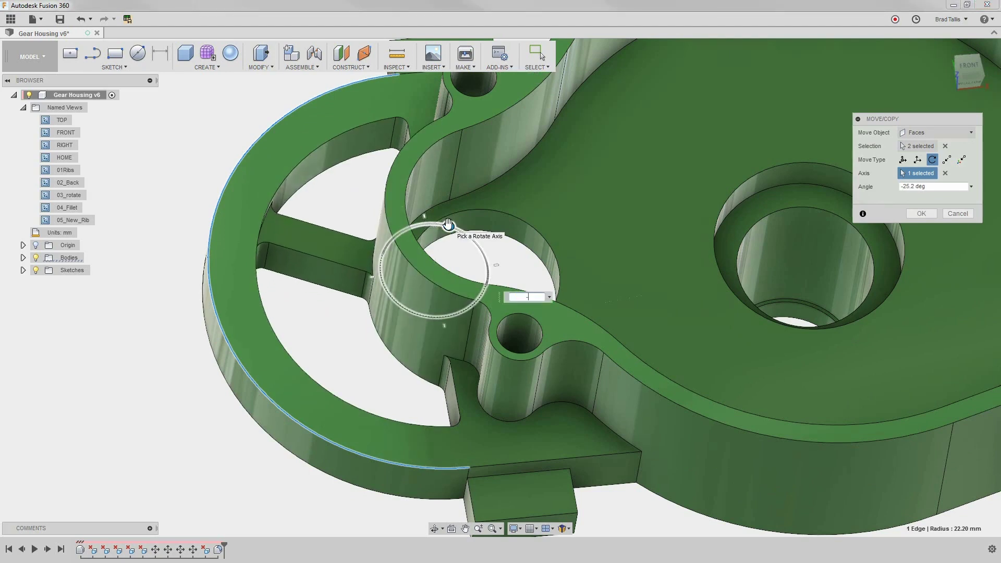
{"action": "type", "text": "-35"}
{"action": "key", "text": "Return"}
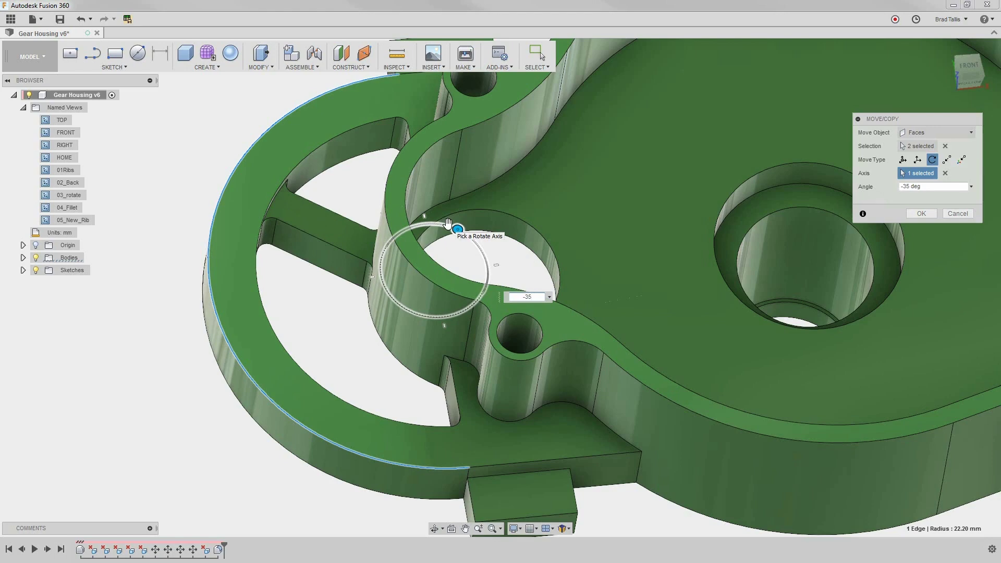
{"action": "key", "text": "Return"}
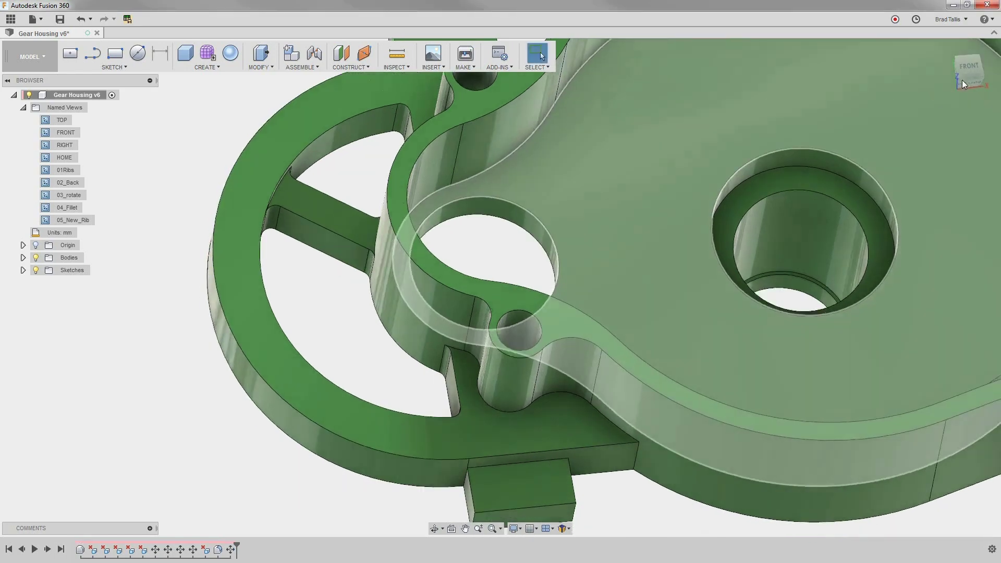
From the front view, mirror all faces of the angled rib across the chosen plane.
{"action": "left_click", "coordinate": [962, 82]}
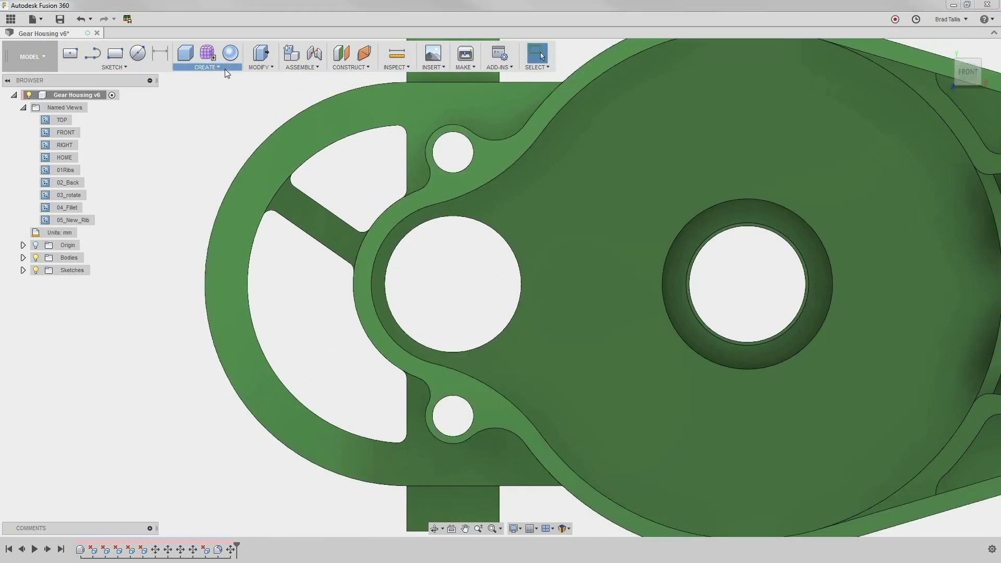
{"action": "left_click", "coordinate": [225, 69]}
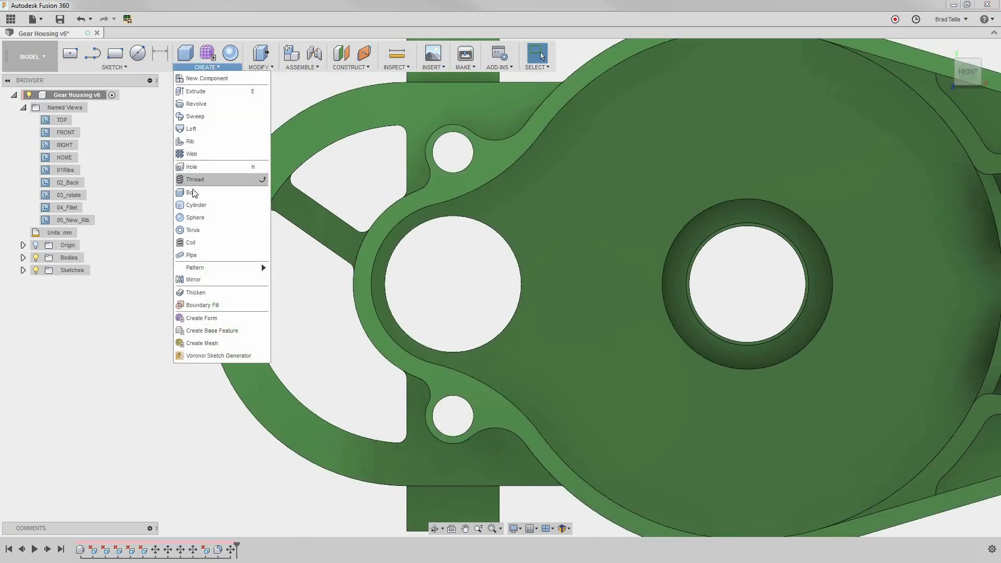
{"action": "left_click", "coordinate": [245, 273]}
{"action": "left_click_drag", "start_coordinate": [277, 223], "coordinate": [377, 298]}
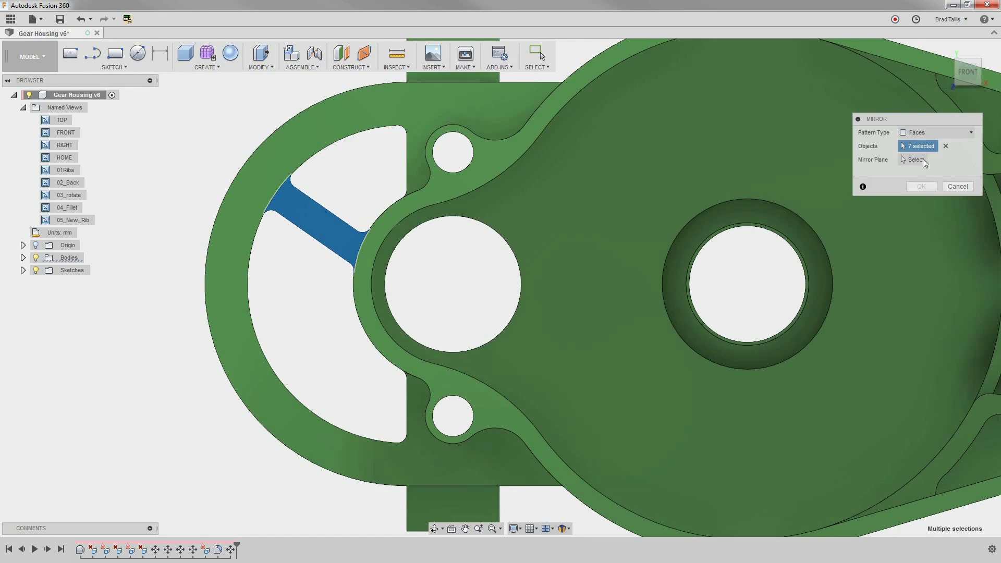
{"action": "left_click", "coordinate": [918, 159]}
{"action": "middle_click_drag", "start_coordinate": [915, 199], "coordinate": [924, 253], "text": "shift"}
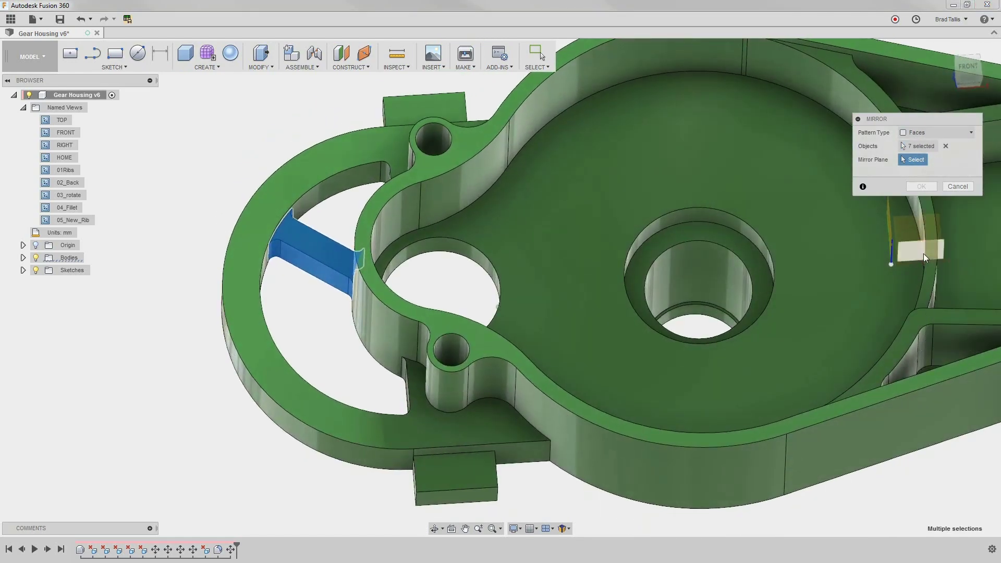
{"action": "left_click", "coordinate": [924, 254]}
{"action": "left_click", "coordinate": [921, 186]}
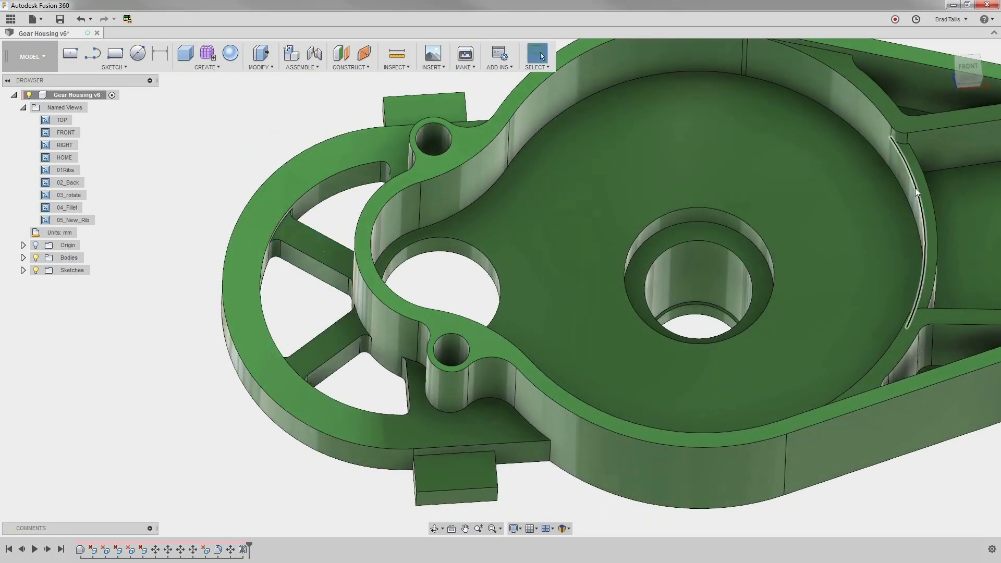